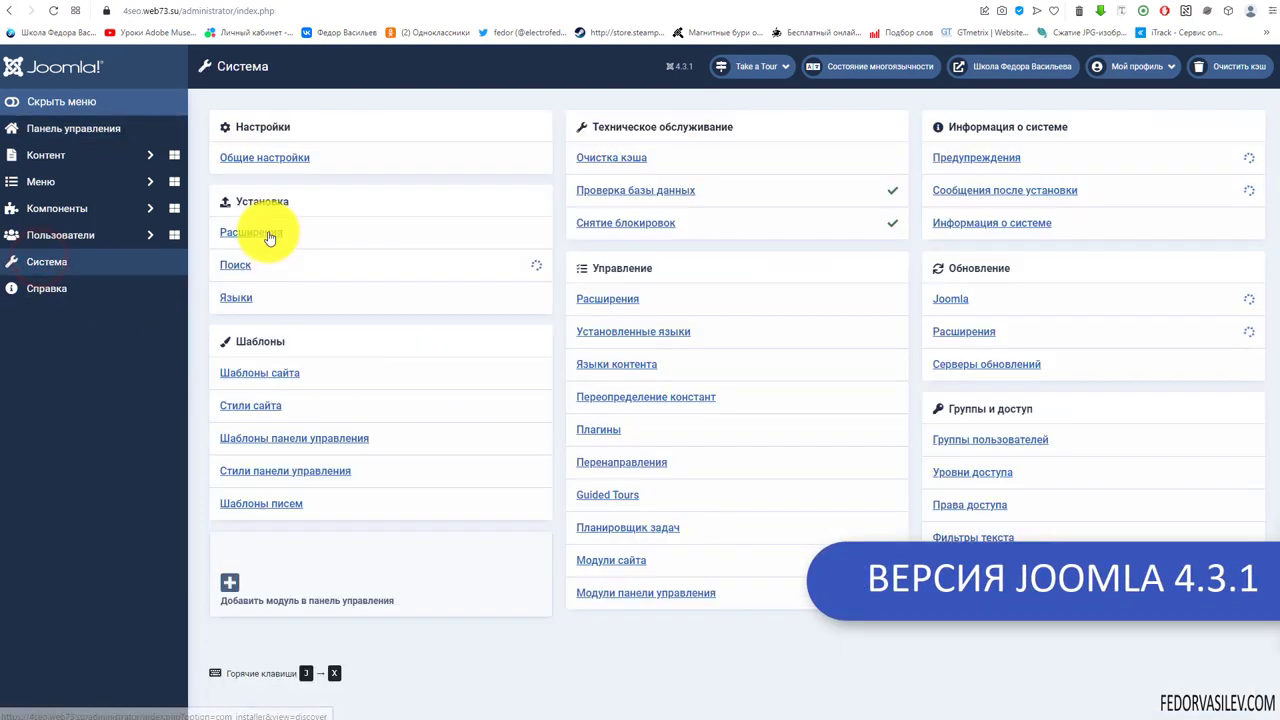
- Install the JA Font archives ja-font-component_1.0.2.zip, ja-font-package_1.0.1.zip and ja-font-system-plg_1.0.0.zip from the JA Font Component folder through the extension installer
{"action": "left_click", "coordinate": [266, 232]}
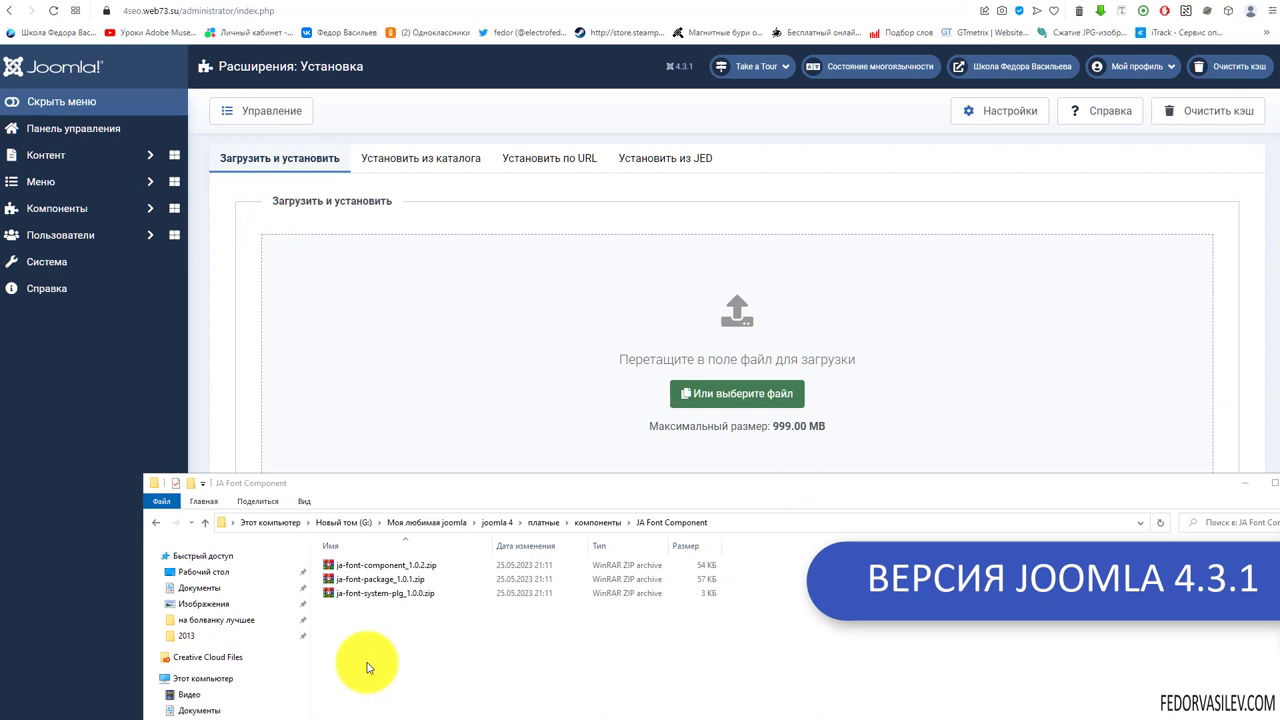
{"action": "left_click_drag", "start_coordinate": [366, 660], "coordinate": [337, 565]}
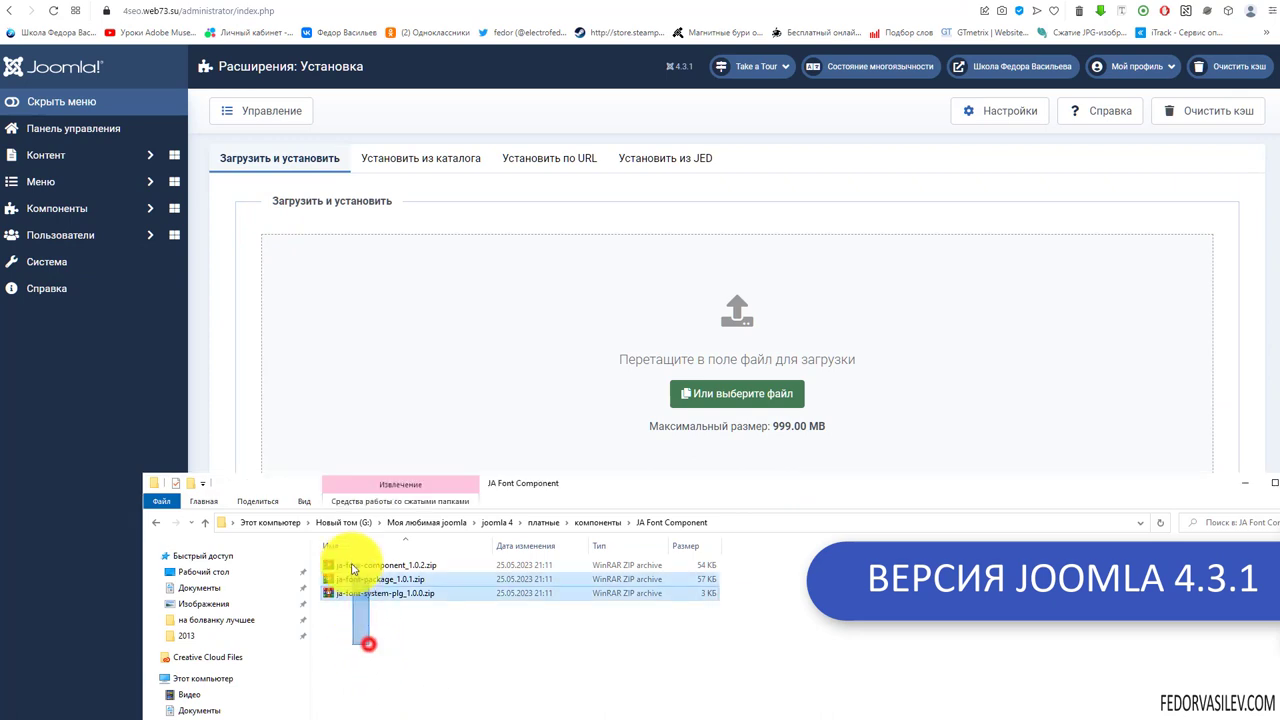
{"action": "left_click", "coordinate": [368, 658]}
{"action": "left_click", "coordinate": [380, 578]}
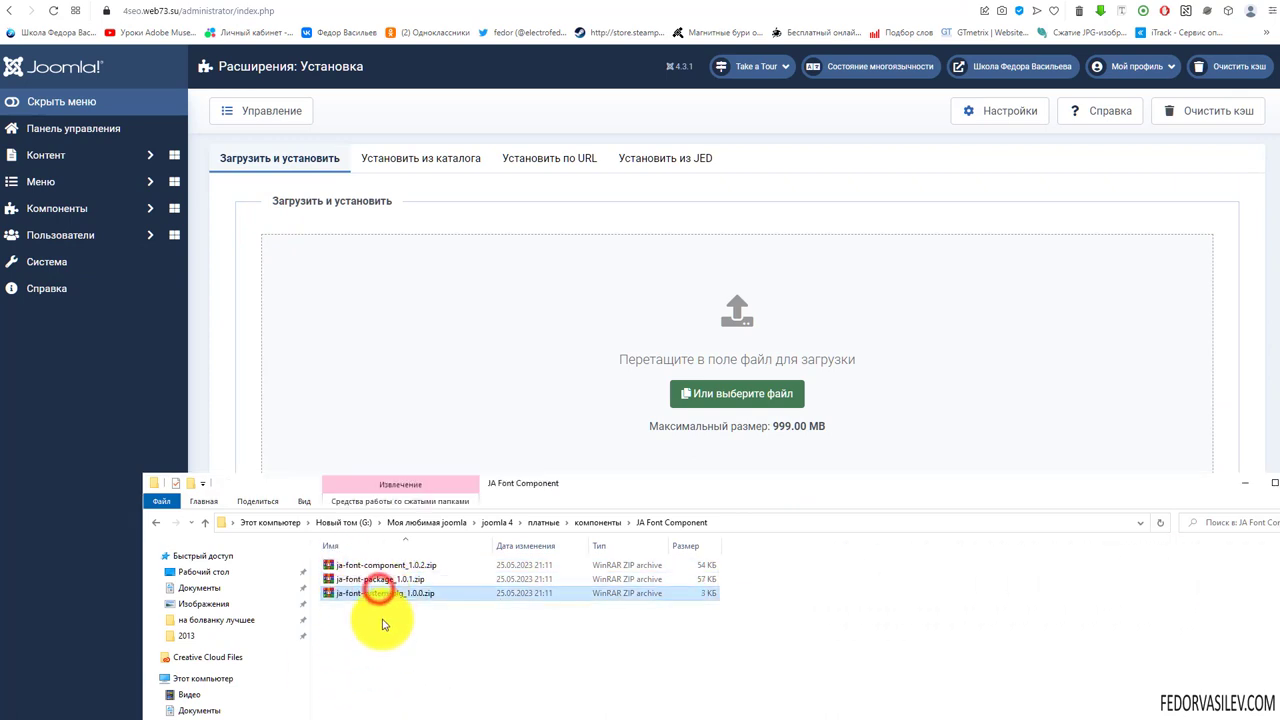
{"action": "left_click", "coordinate": [351, 611]}
{"action": "left_click_drag", "start_coordinate": [365, 565], "coordinate": [391, 390]}
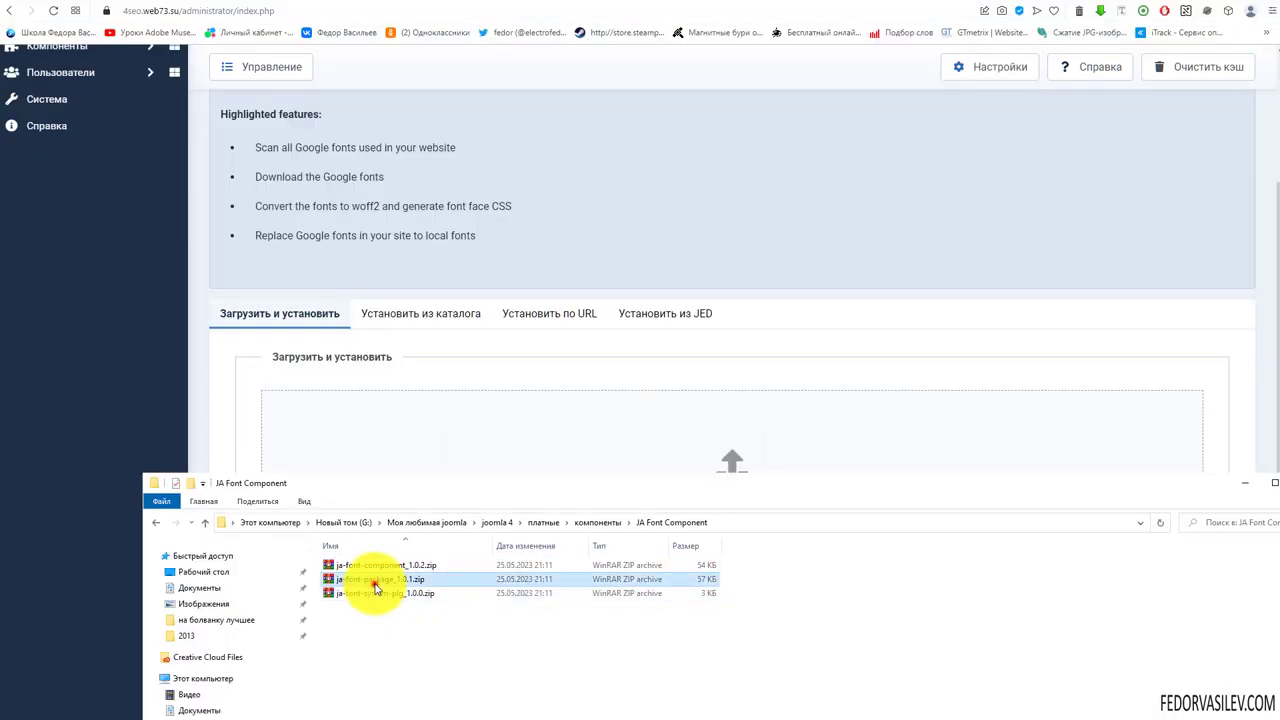
{"action": "left_click_drag", "start_coordinate": [368, 592], "coordinate": [371, 394]}
{"action": "key", "text": "alt+Tab"}
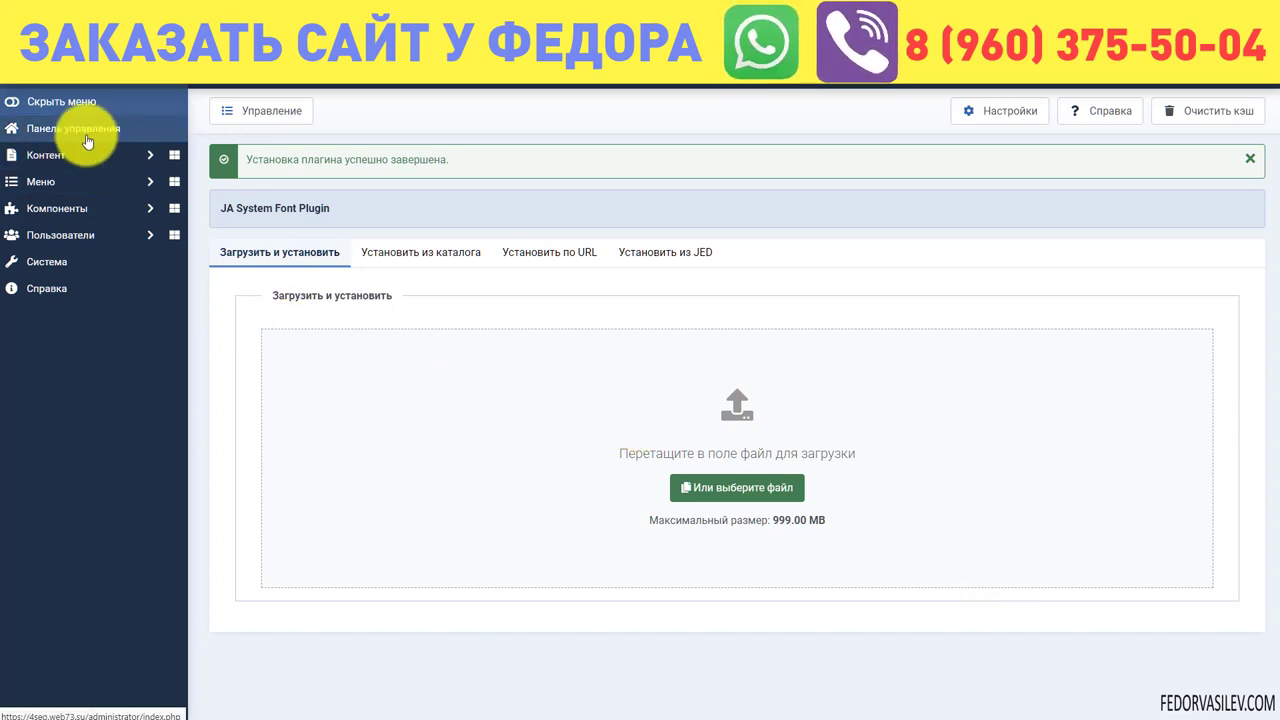
- Open the Cassiopeia - Default site template style and bring up its additional parameters with the font type setting
{"action": "left_click", "coordinate": [57, 222]}
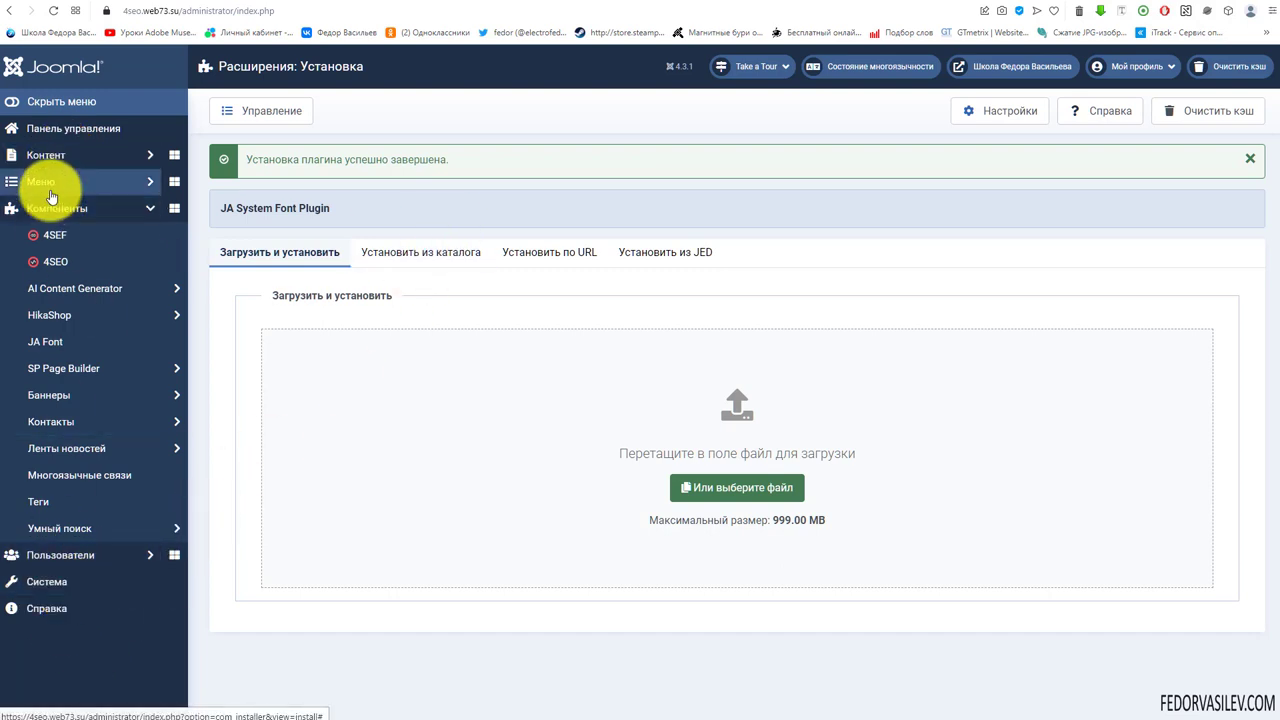
{"action": "left_click", "coordinate": [84, 582]}
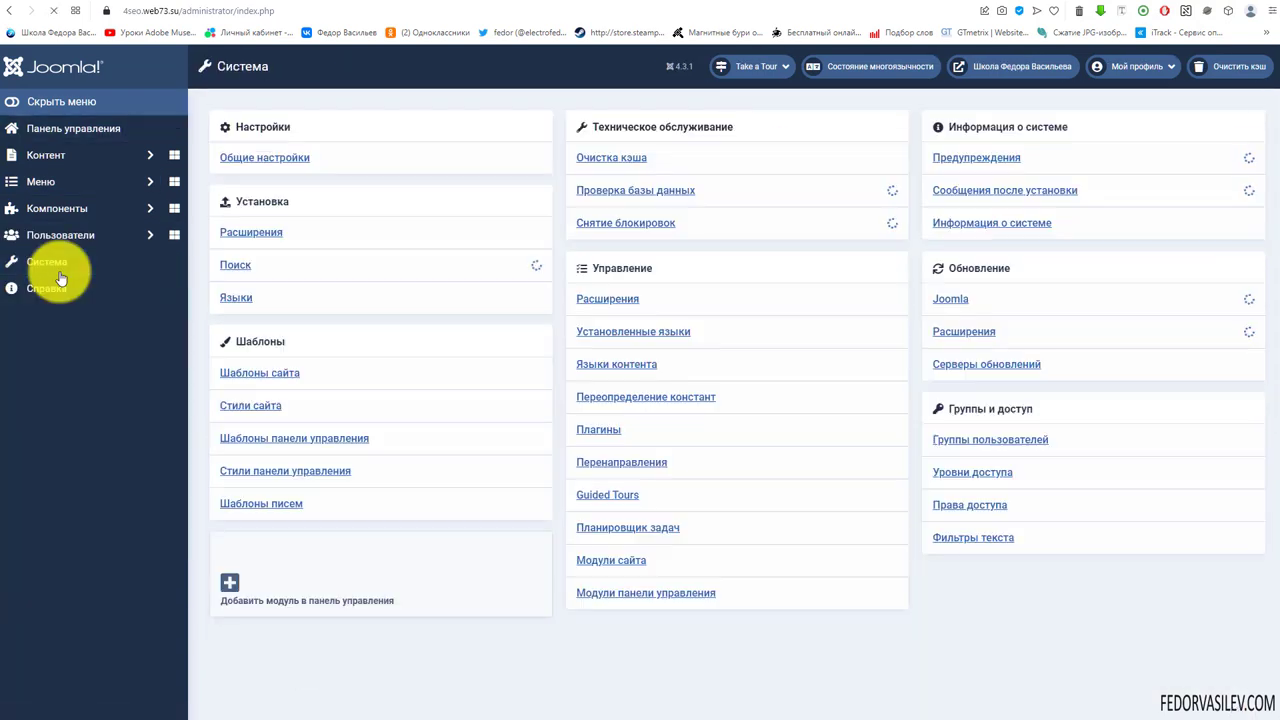
{"action": "left_click", "coordinate": [228, 406]}
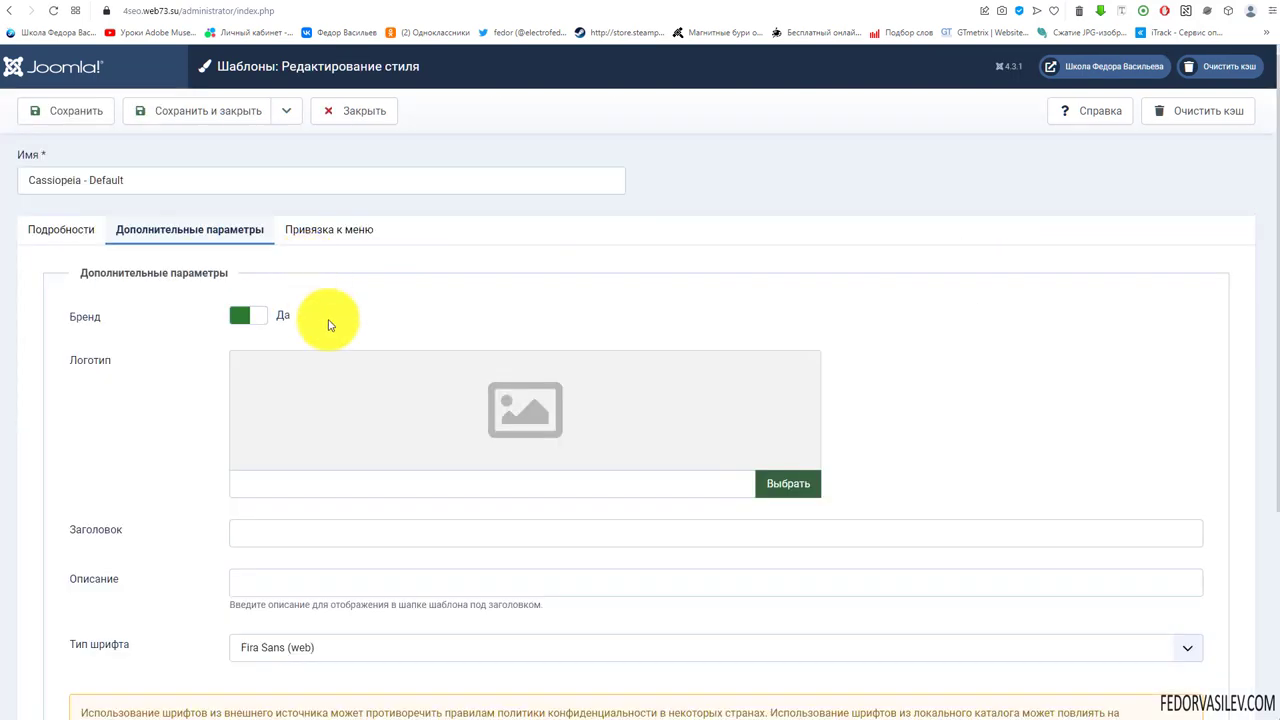
{"action": "scroll", "coordinate": [243, 314], "scroll_direction": "down", "scroll_amount": 3}
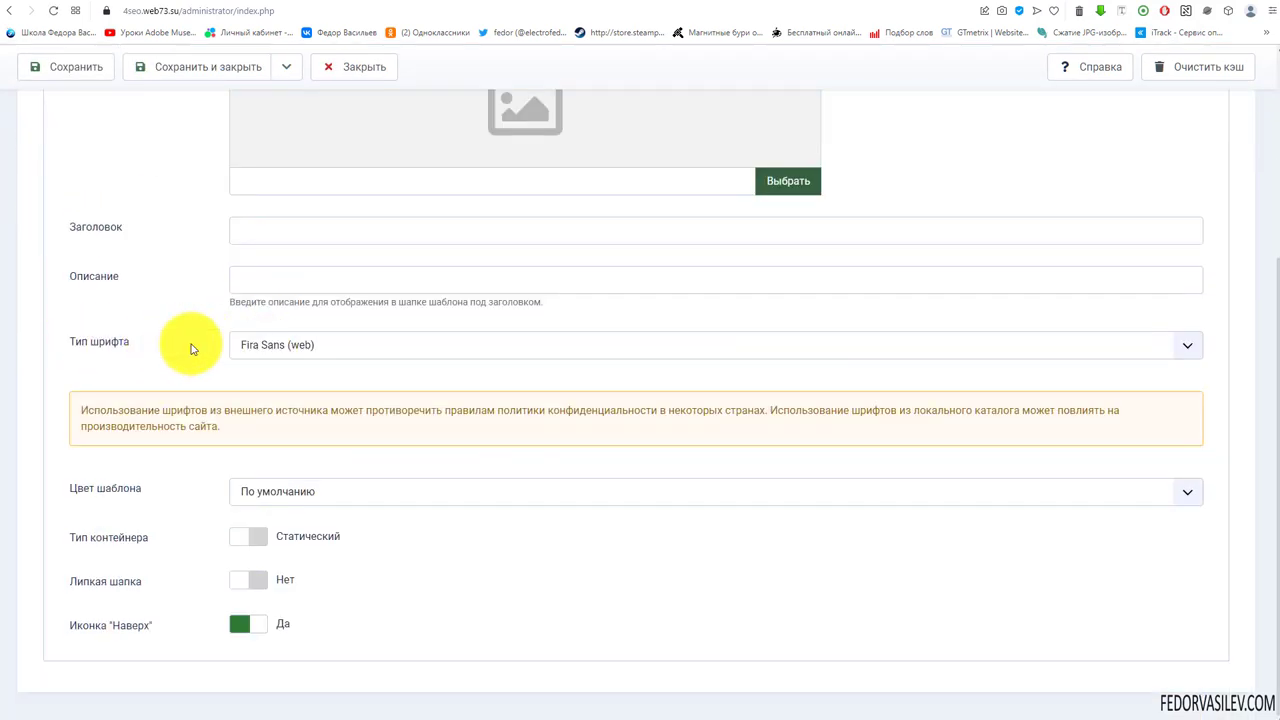
{"action": "scroll", "coordinate": [151, 371], "scroll_direction": "up", "scroll_amount": 1}
{"action": "scroll", "coordinate": [185, 327], "scroll_direction": "down", "scroll_amount": 1}
{"action": "scroll", "coordinate": [185, 327], "scroll_direction": "down", "scroll_amount": 1}
- Examine the local and external font options offered for the Cassiopeia style's font type, leaving the selection as it is
{"action": "left_click", "coordinate": [251, 344]}
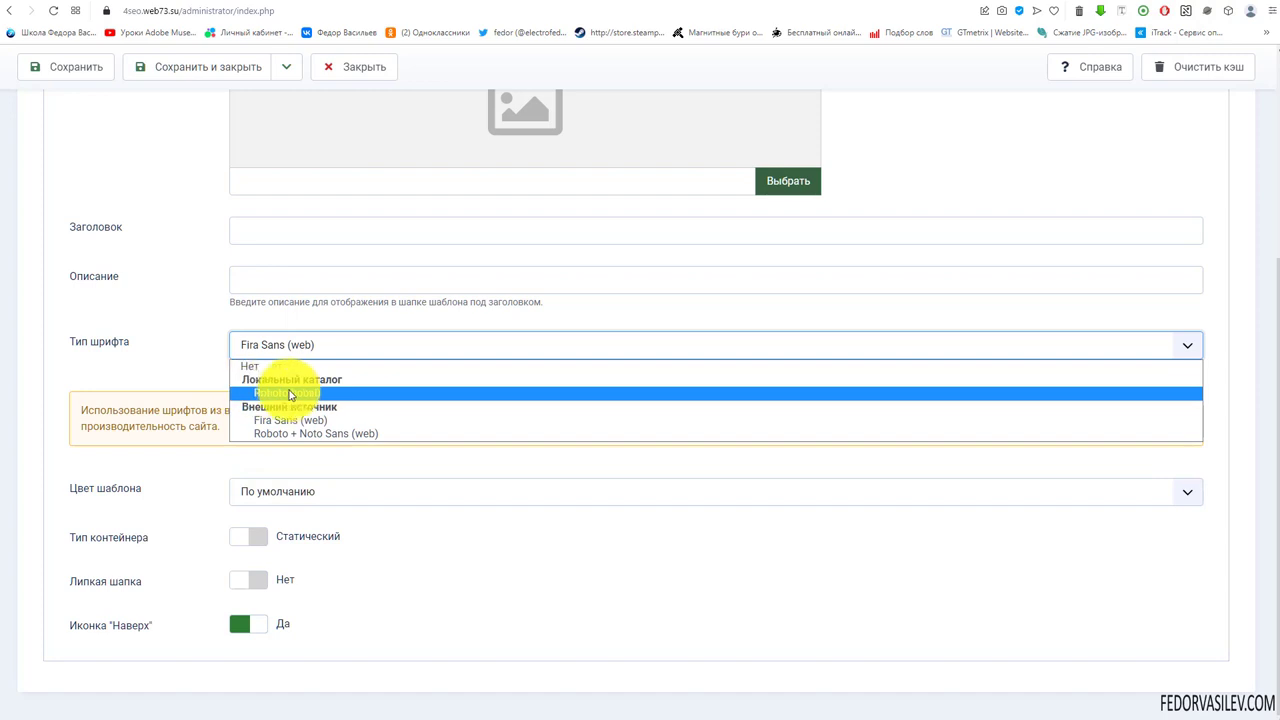
{"action": "left_click", "coordinate": [148, 367]}
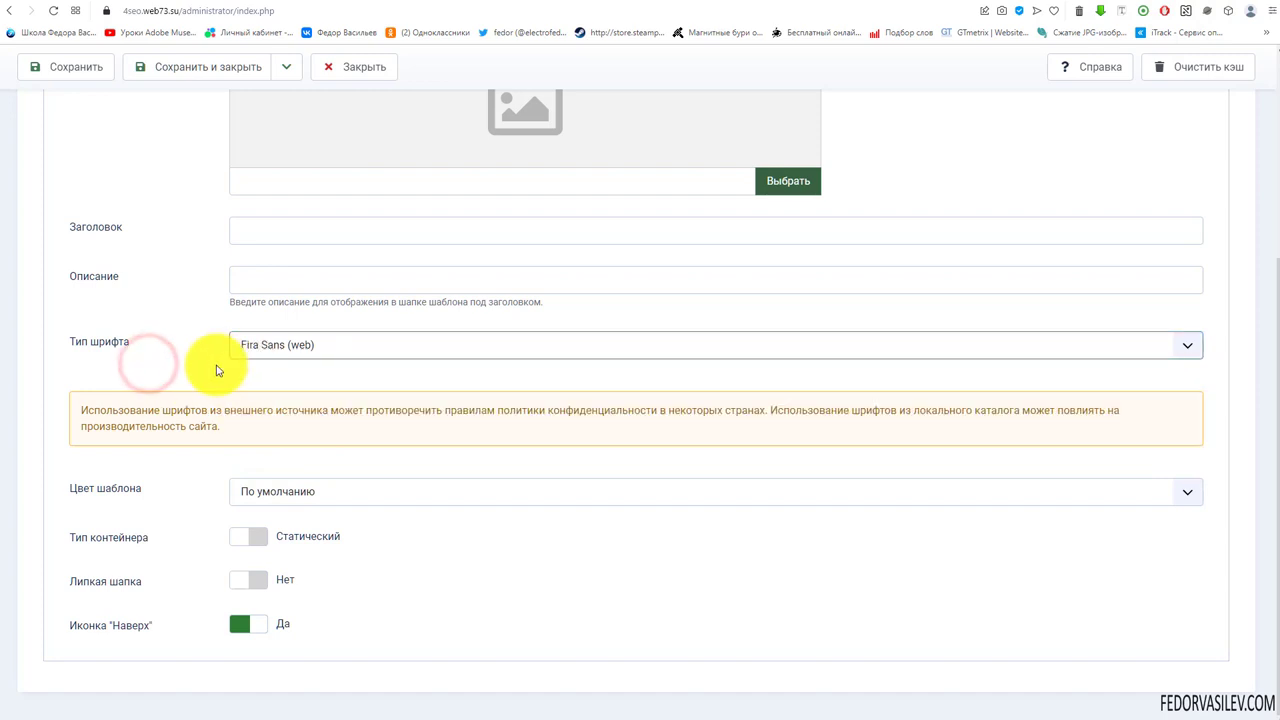
{"action": "scroll", "coordinate": [214, 366], "scroll_direction": "up", "scroll_amount": 1}
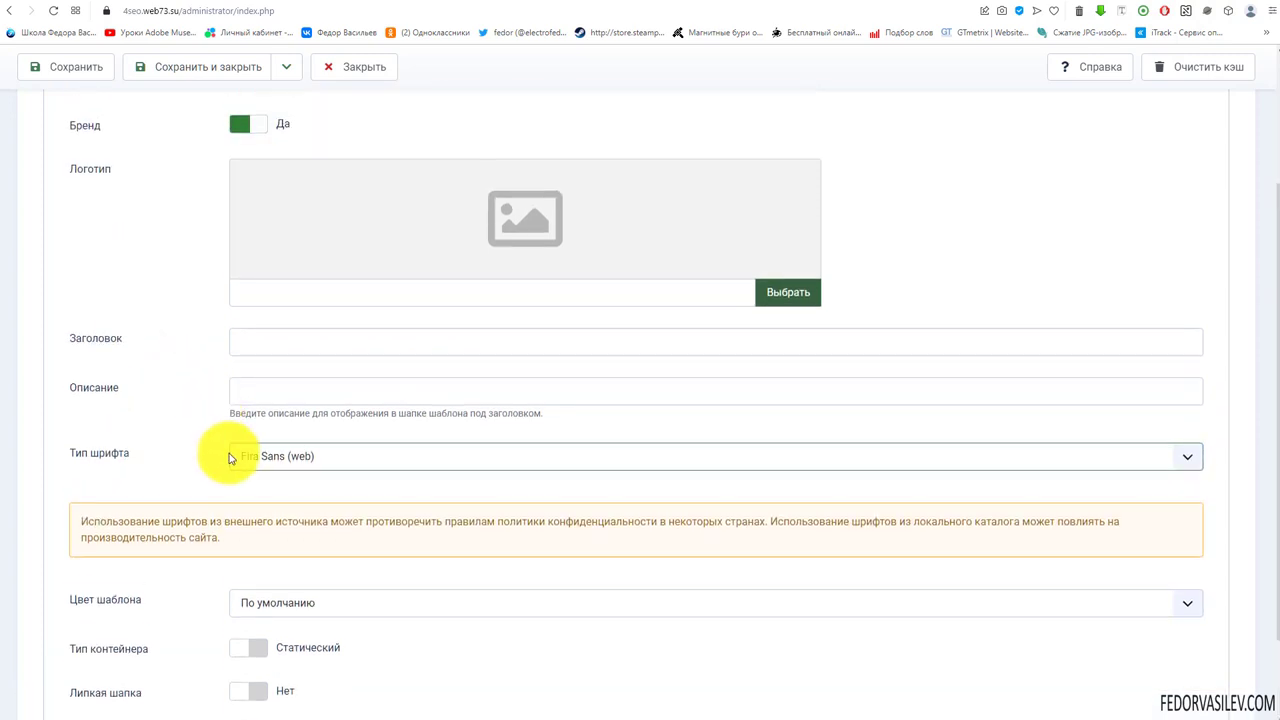
{"action": "left_click", "coordinate": [229, 457]}
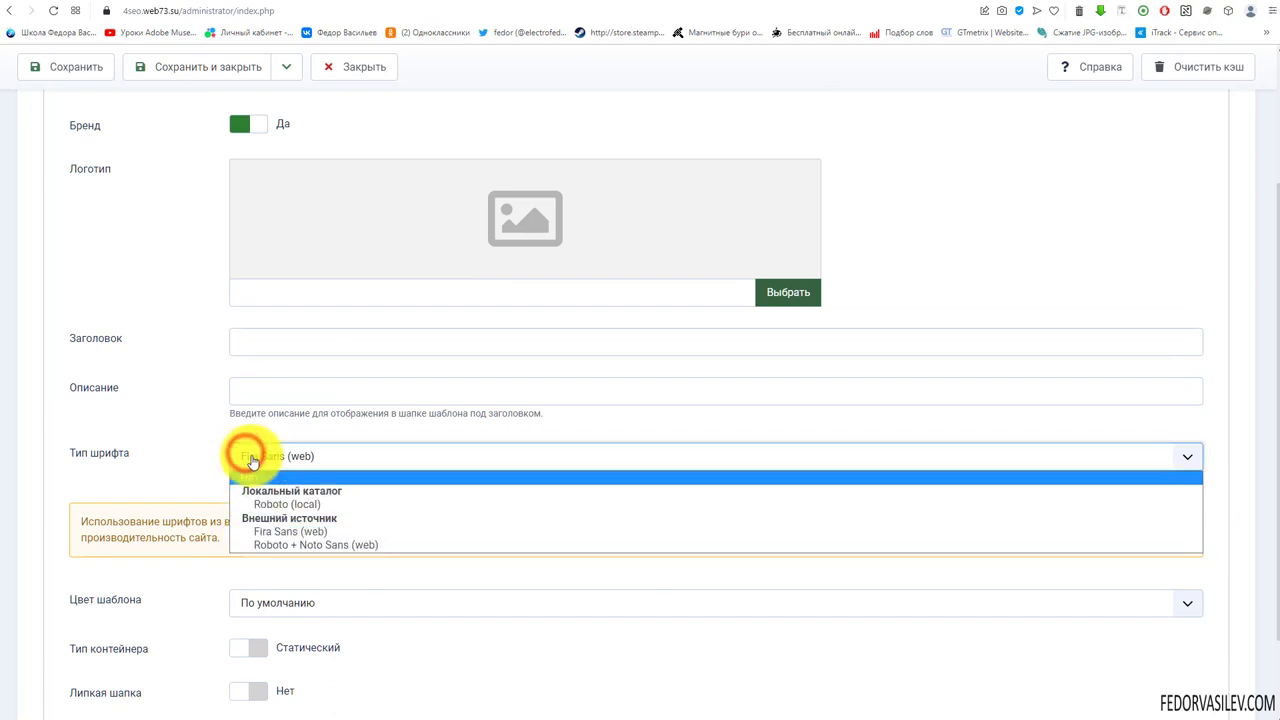
{"action": "left_click", "coordinate": [161, 473]}
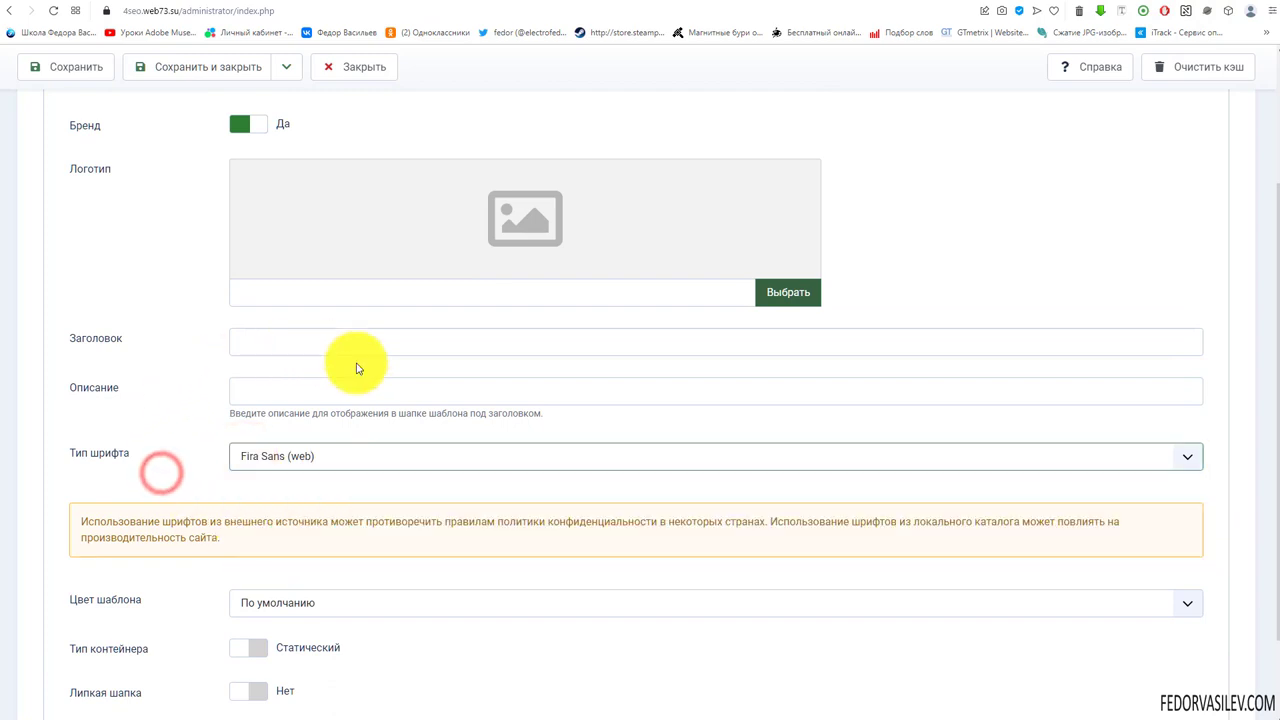
{"action": "left_click", "coordinate": [296, 455]}
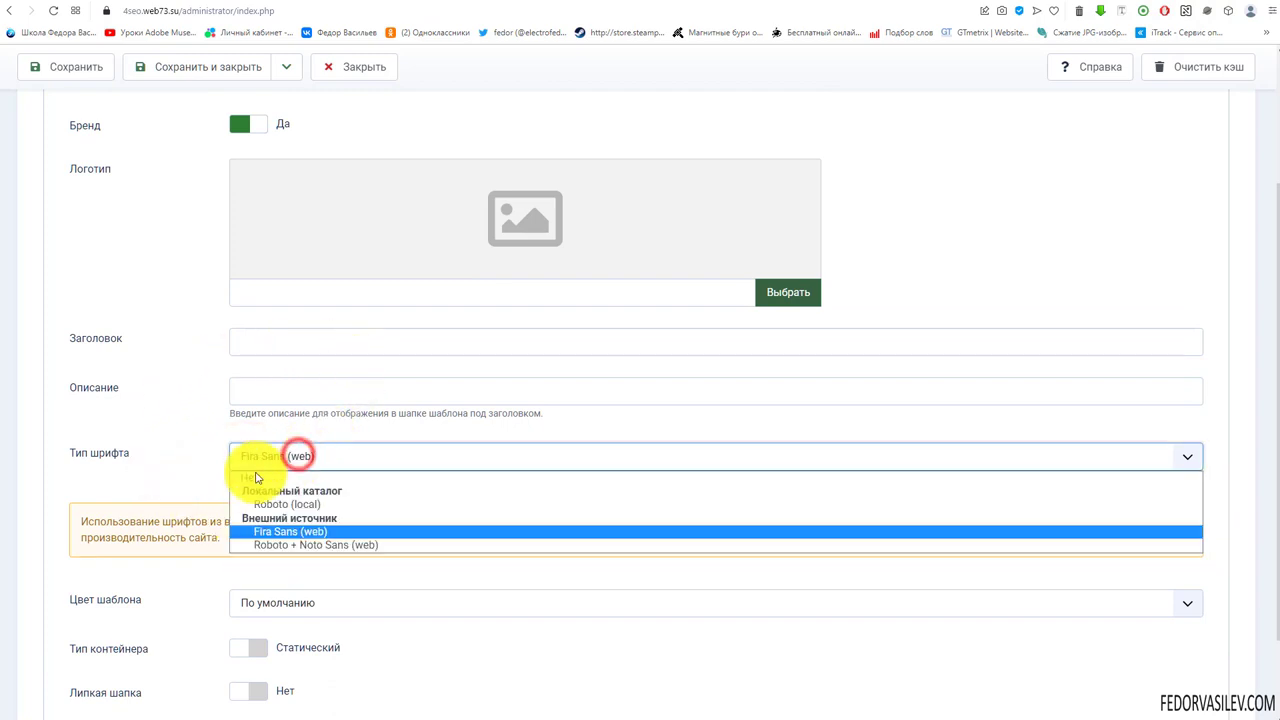
{"action": "left_click", "coordinate": [166, 478]}
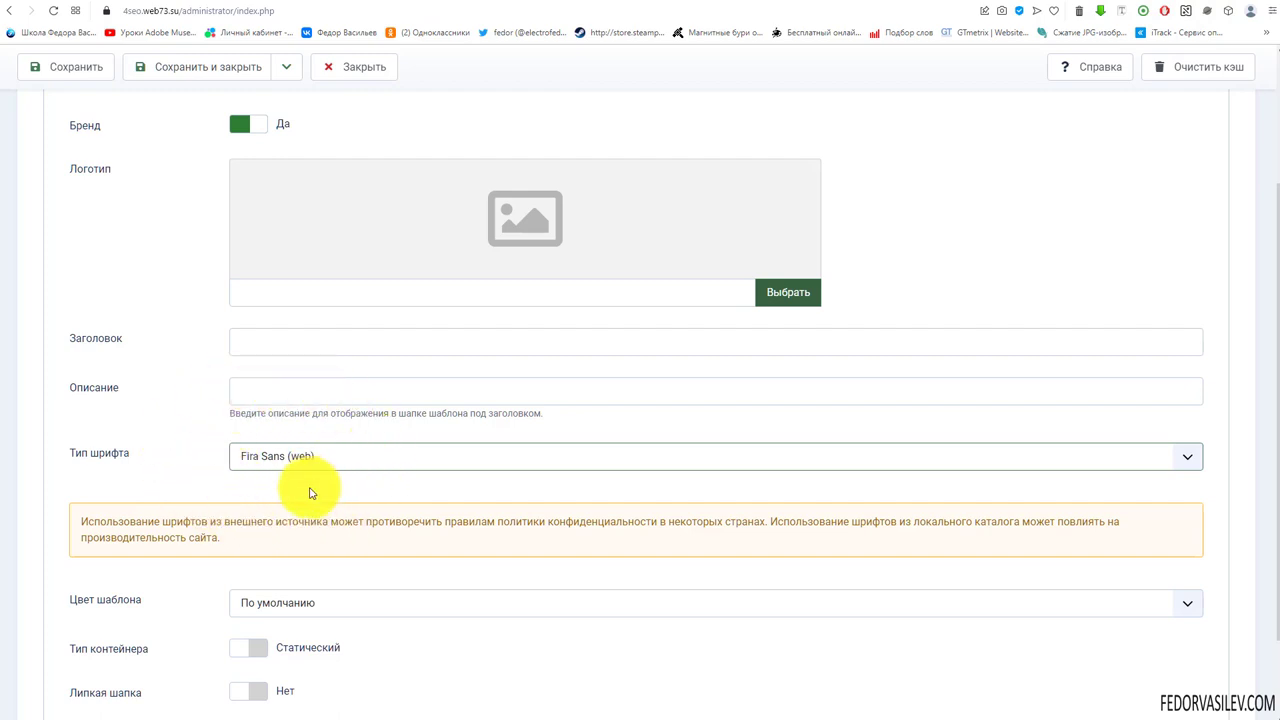
{"action": "left_click", "coordinate": [248, 464]}
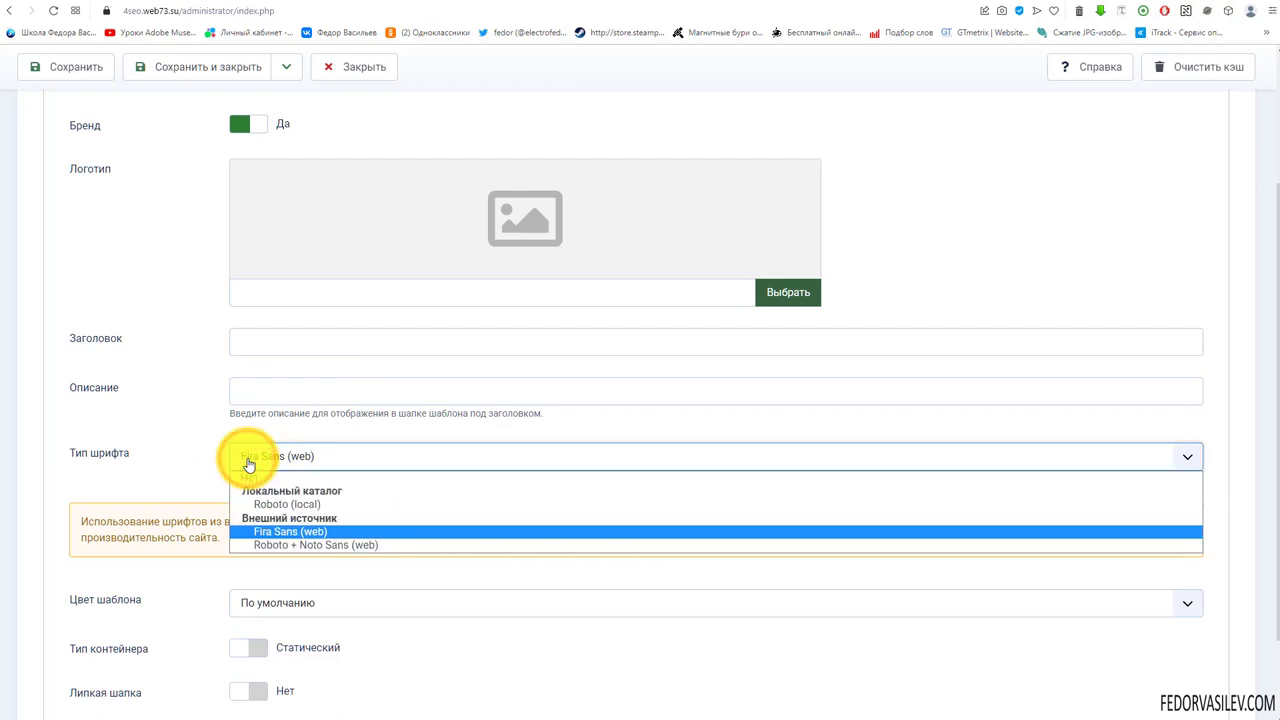
{"action": "left_click", "coordinate": [248, 464]}
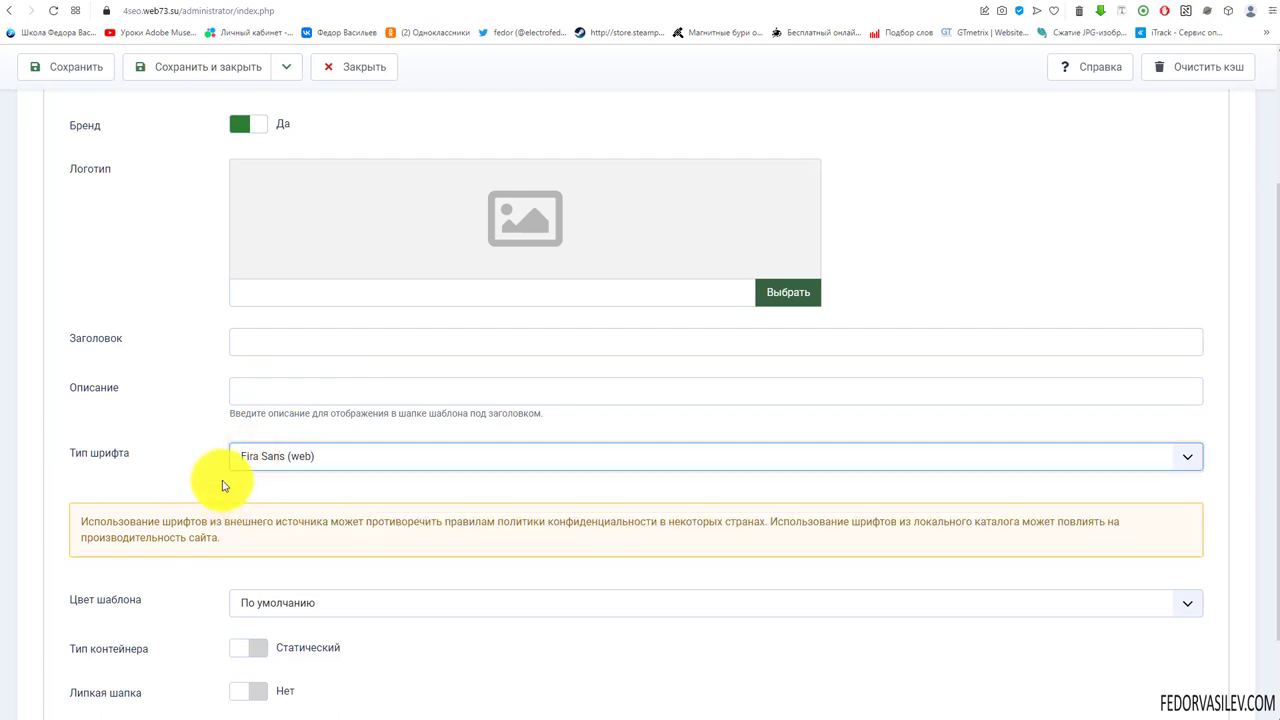
{"action": "left_click", "coordinate": [278, 458]}
{"action": "left_click", "coordinate": [278, 462]}
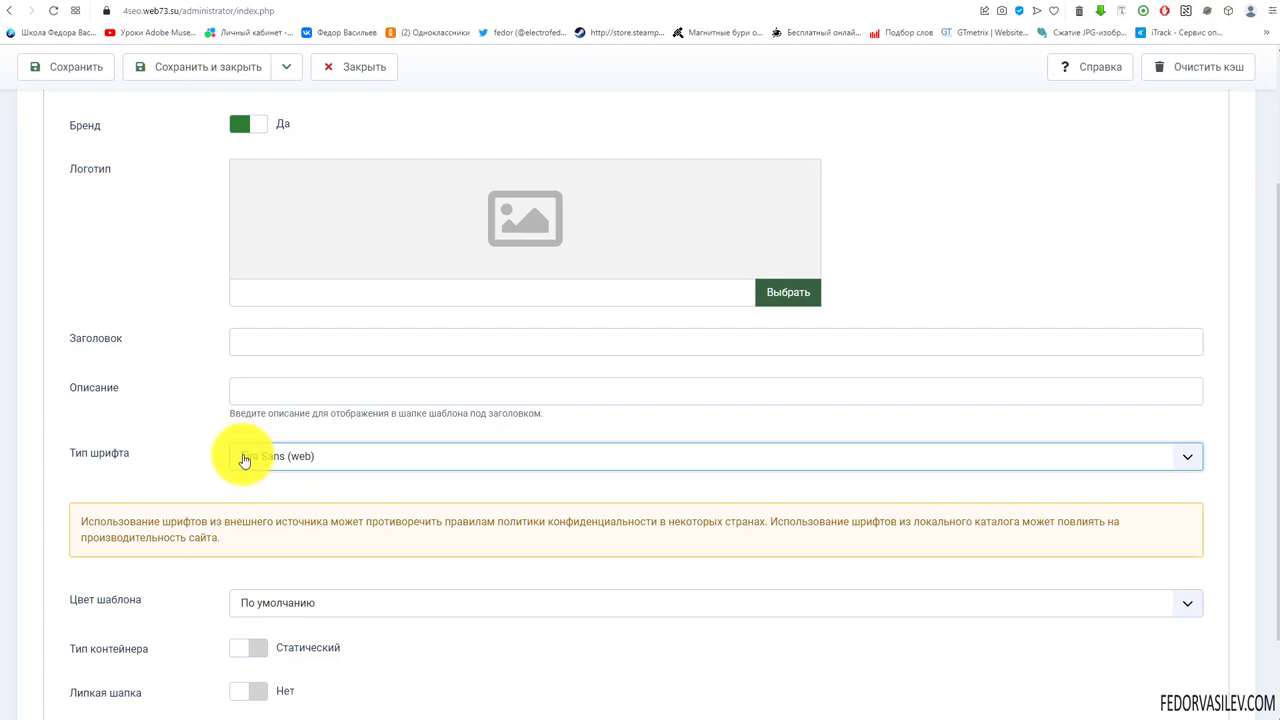
{"action": "left_click", "coordinate": [244, 458]}
{"action": "left_click", "coordinate": [196, 468]}
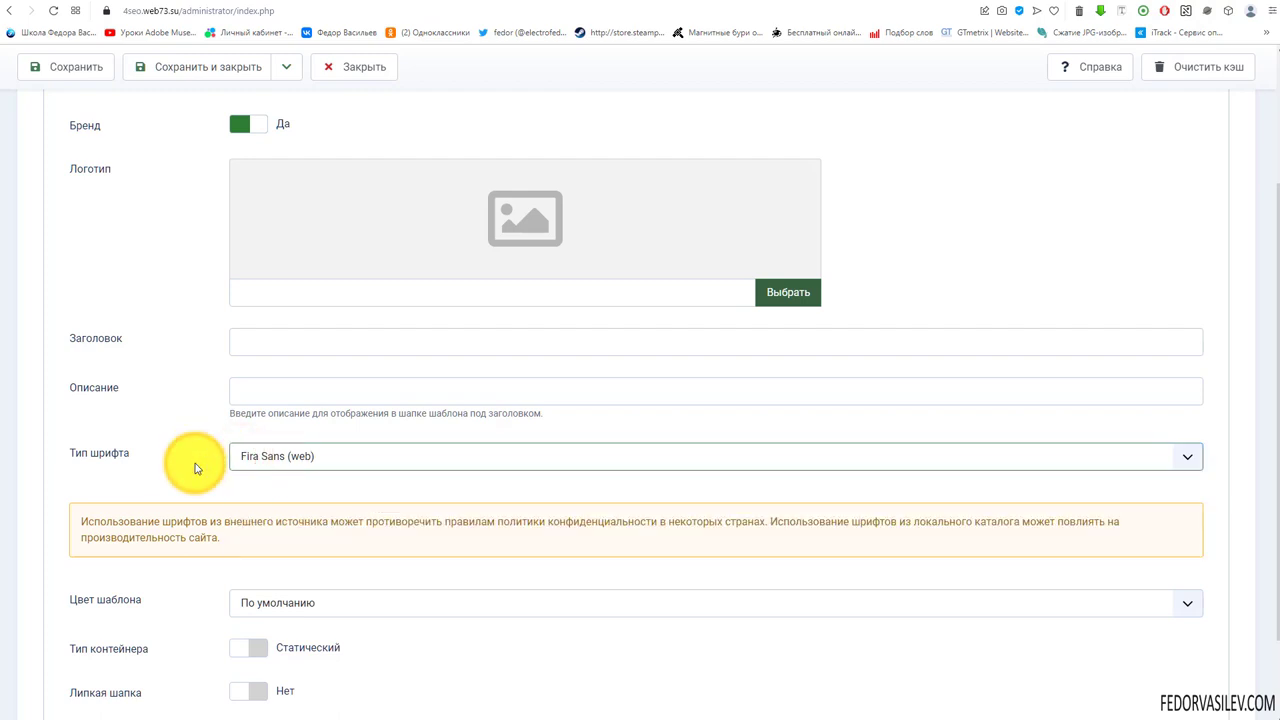
{"action": "scroll", "coordinate": [110, 330], "scroll_direction": "up", "scroll_amount": 2}
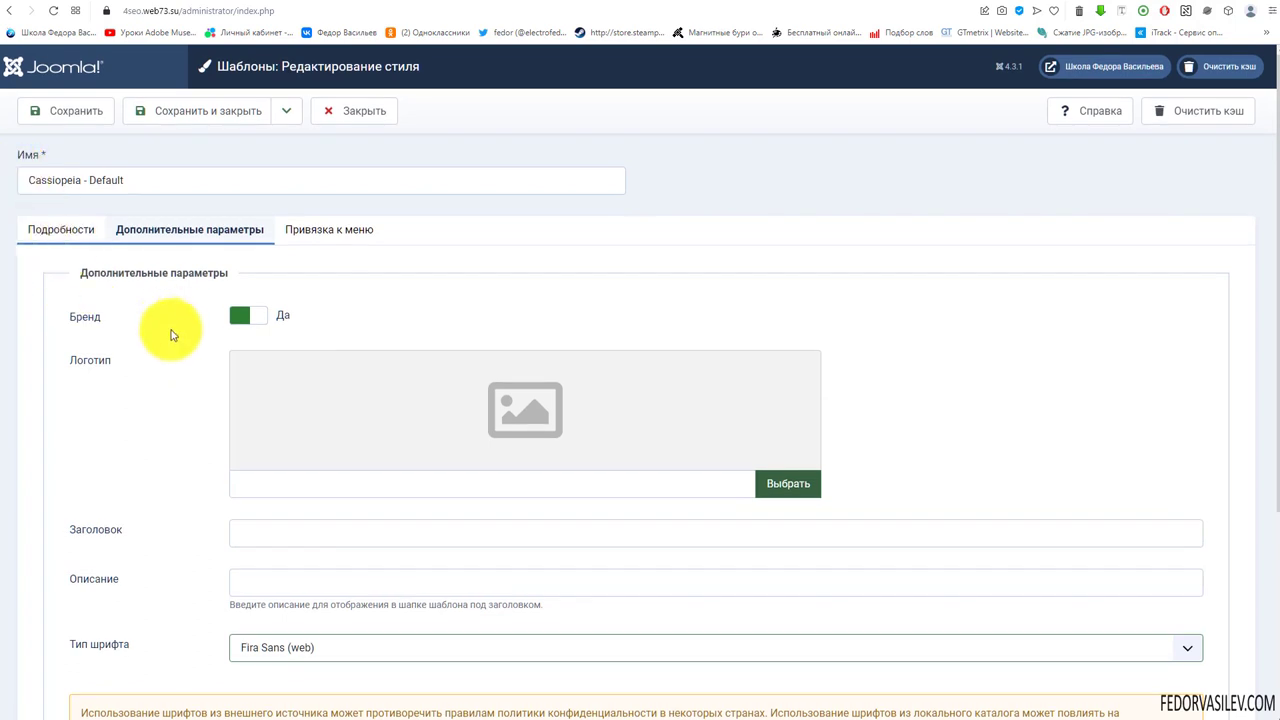
{"action": "scroll", "coordinate": [171, 330], "scroll_direction": "down", "scroll_amount": 1}
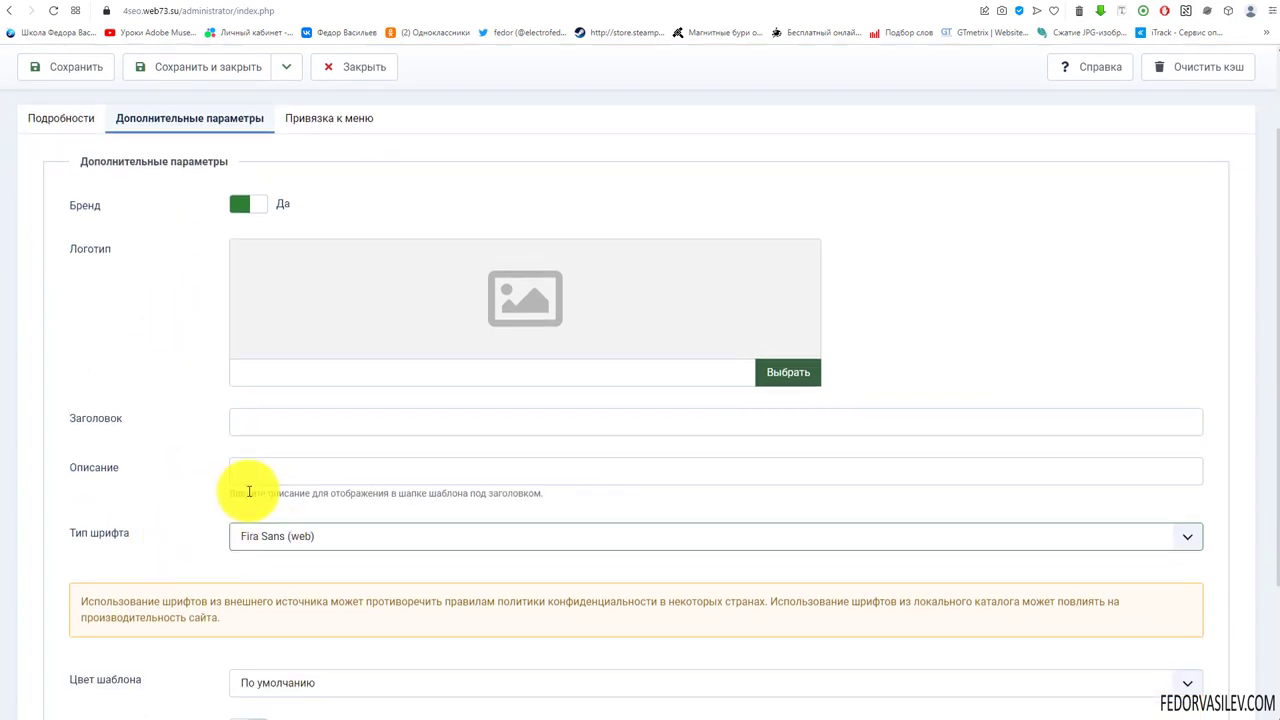
- On the site's front page, inspect the font family of the article title link with the Font Finder extension
{"action": "left_click", "coordinate": [432, 5]}
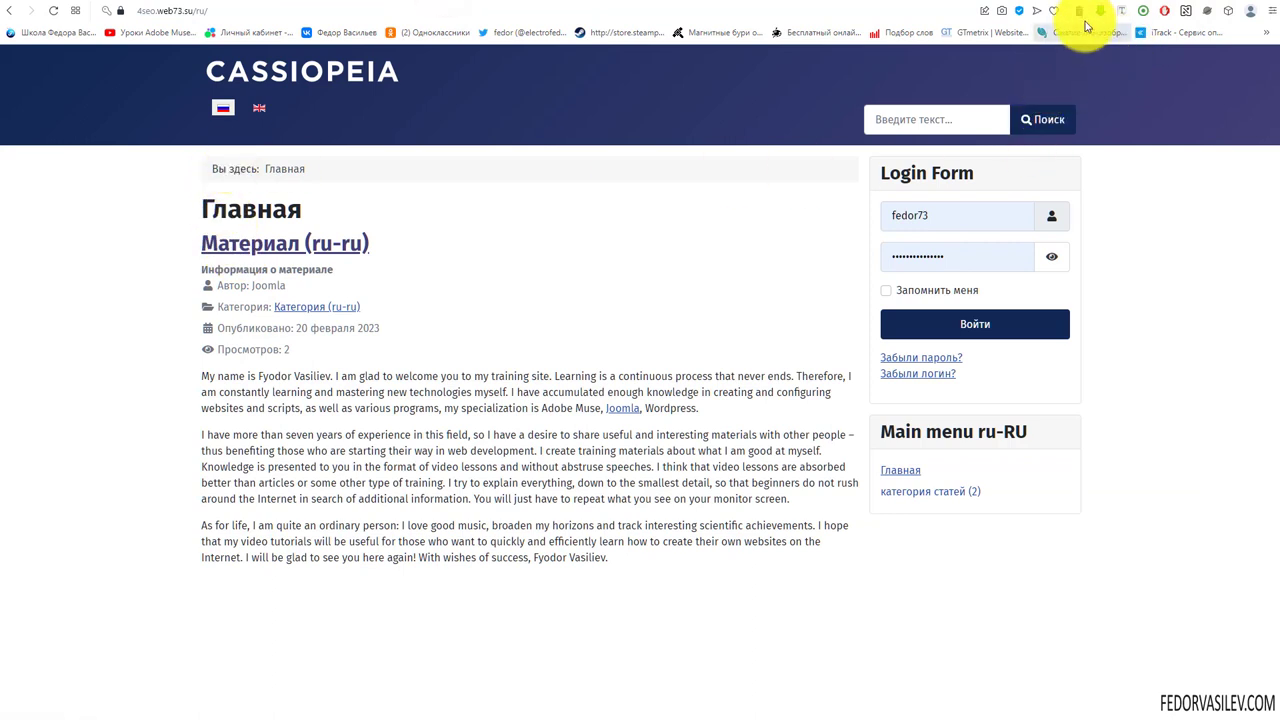
{"action": "left_click", "coordinate": [1122, 17]}
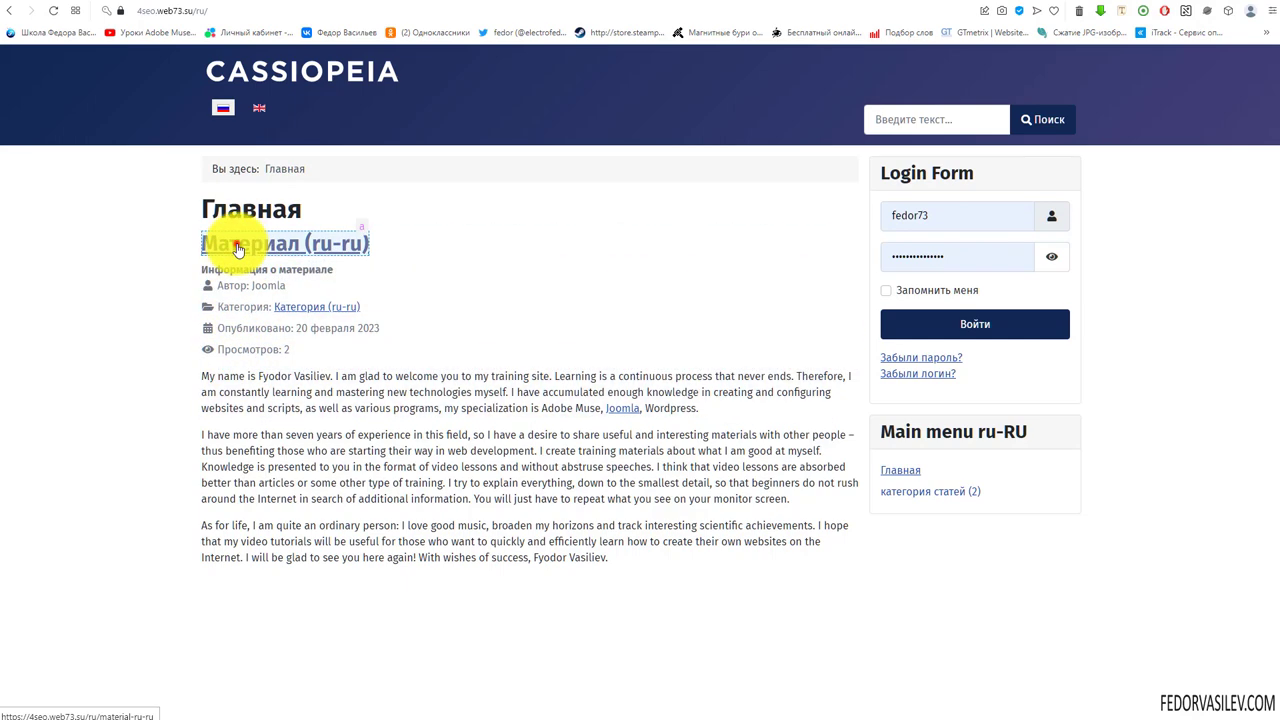
{"action": "left_click", "coordinate": [237, 249]}
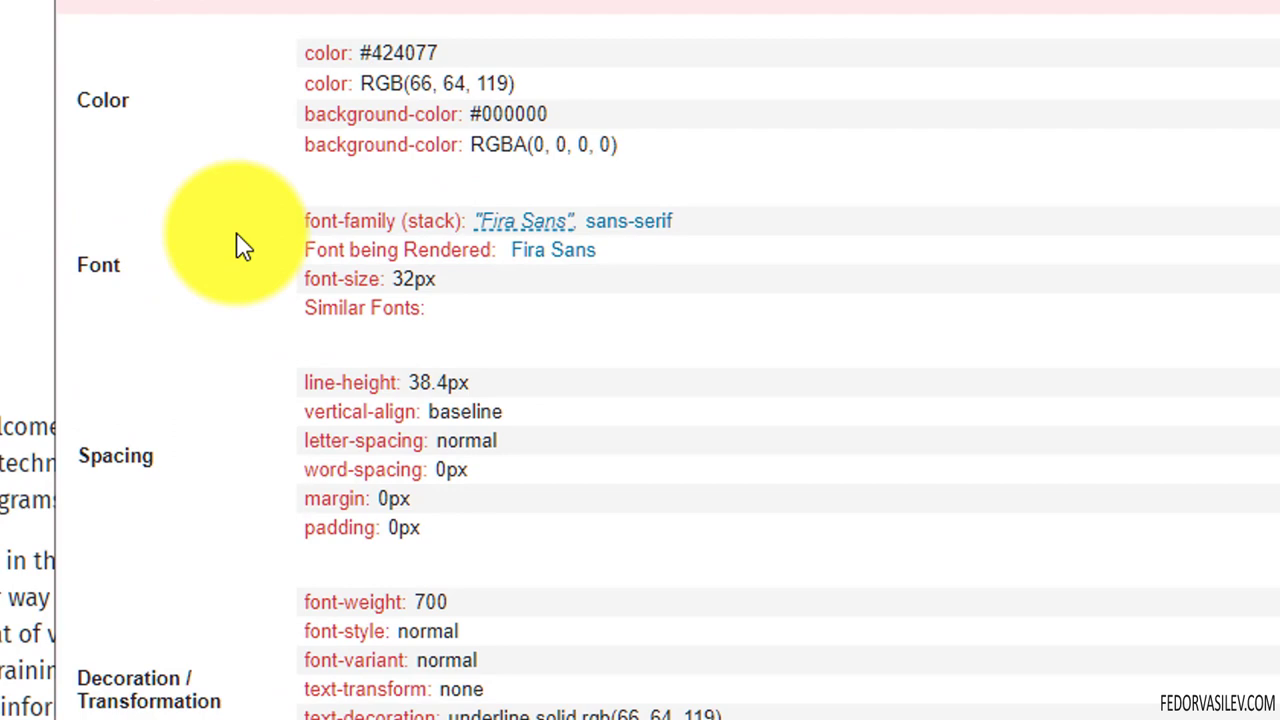
{"action": "left_click", "coordinate": [550, 286]}
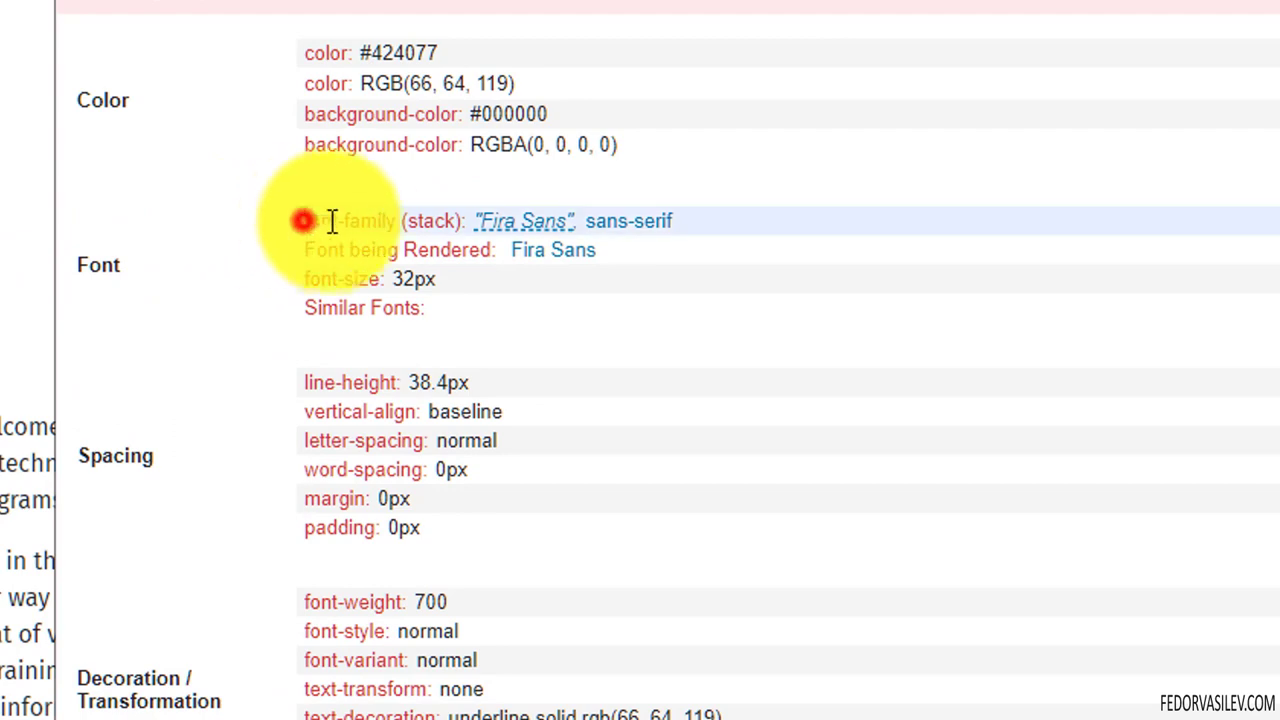
{"action": "left_click_drag", "start_coordinate": [332, 220], "coordinate": [386, 222]}
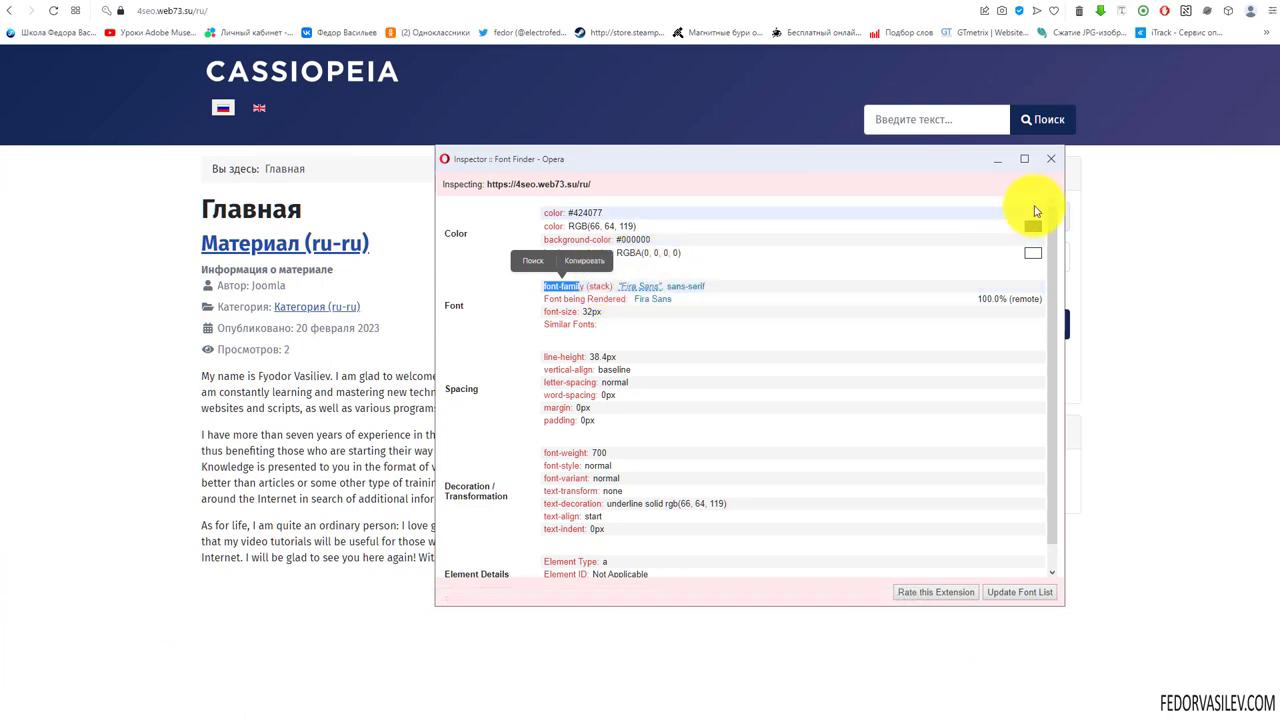
{"action": "left_click", "coordinate": [1051, 158]}
- Close the Cassiopeia style without saving and open the JA Font component in the administrator
{"action": "left_click", "coordinate": [402, 5]}
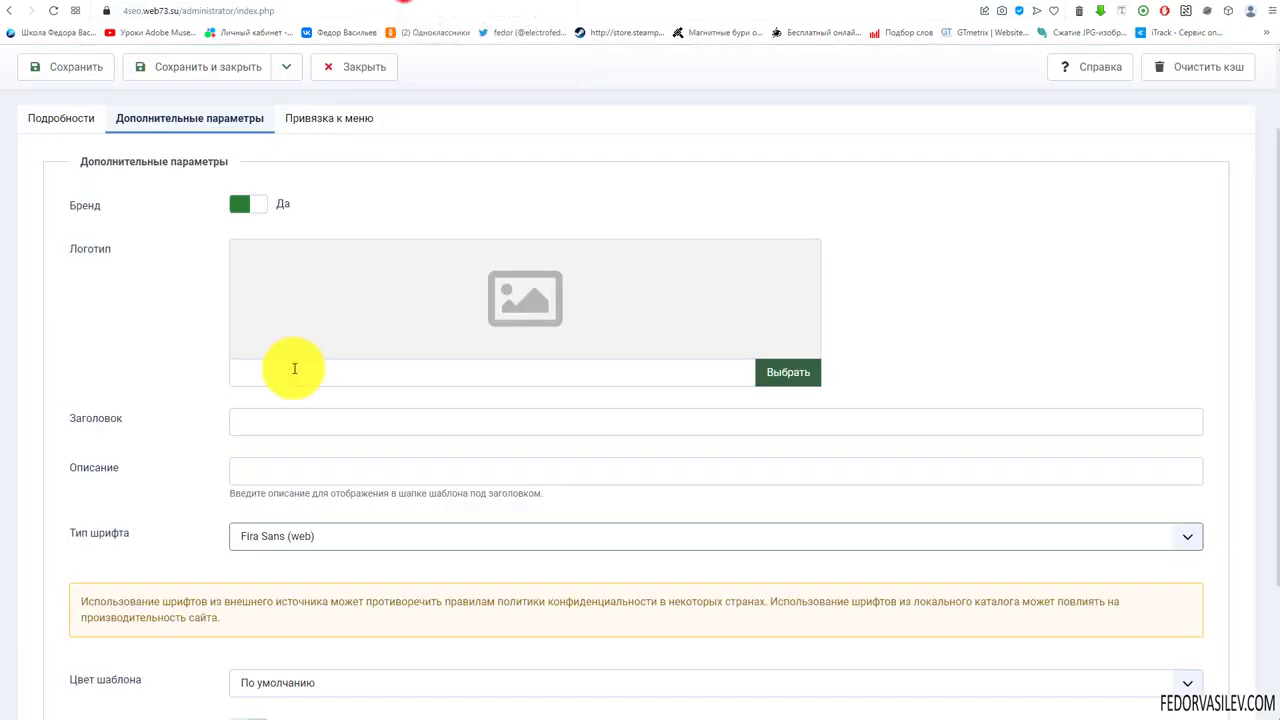
{"action": "scroll", "coordinate": [194, 414], "scroll_direction": "down", "scroll_amount": 2}
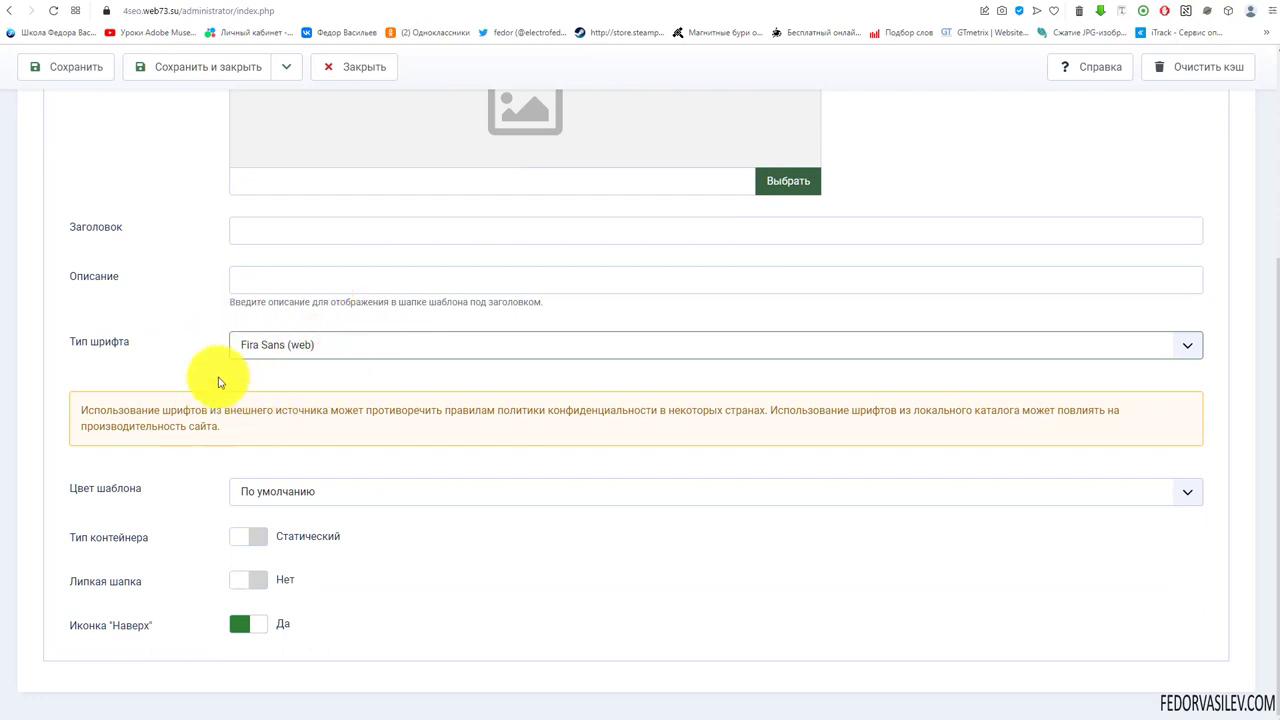
{"action": "scroll", "coordinate": [186, 351], "scroll_direction": "up", "scroll_amount": 3}
{"action": "left_click", "coordinate": [350, 108]}
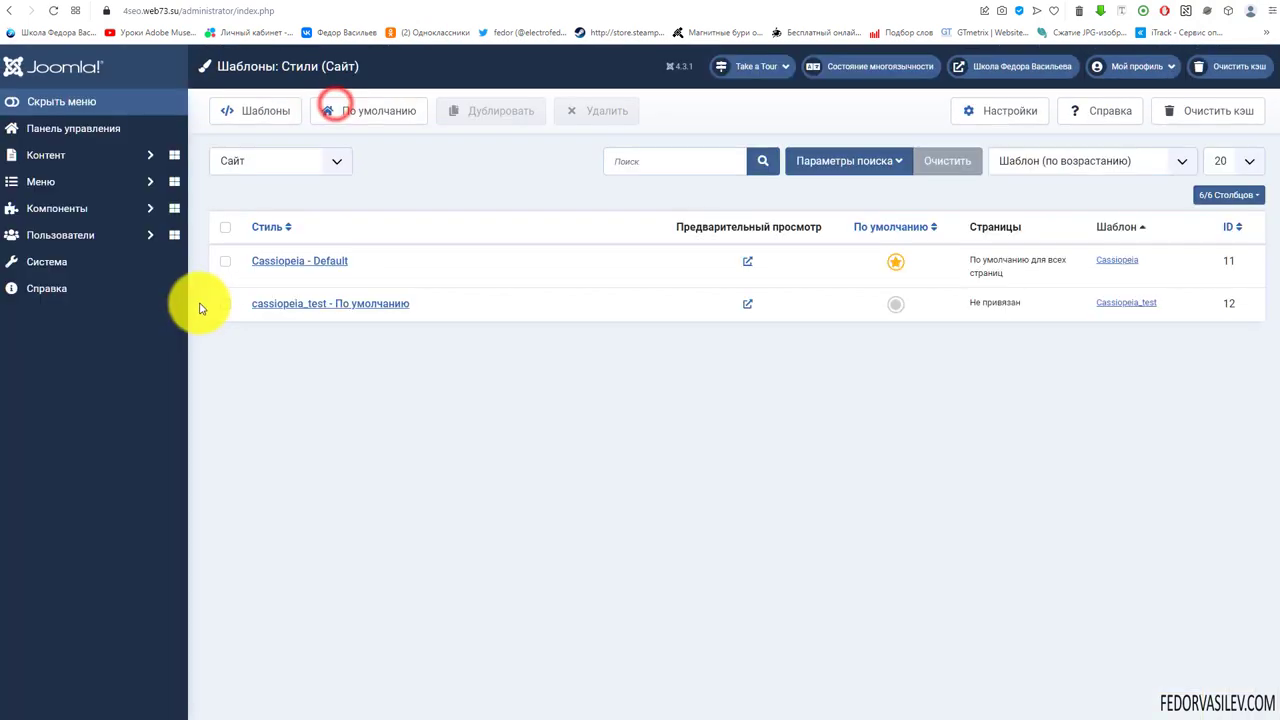
{"action": "left_click", "coordinate": [52, 207]}
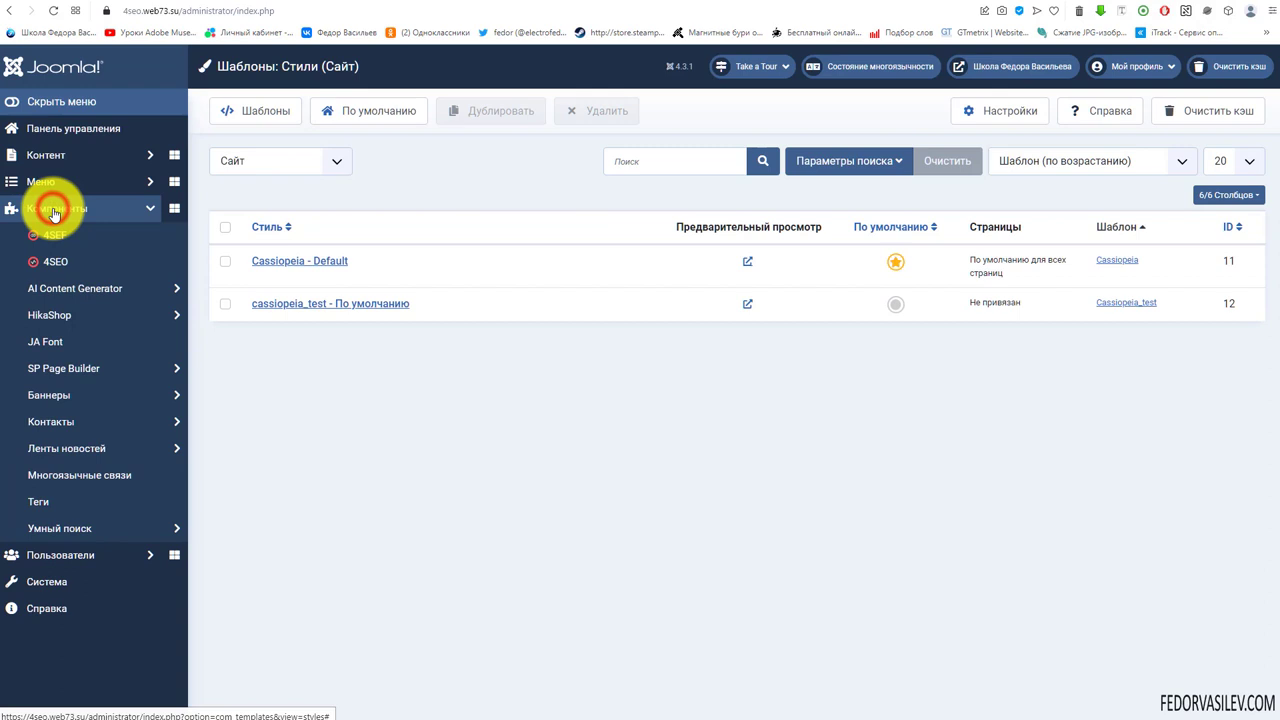
{"action": "left_click", "coordinate": [48, 340]}
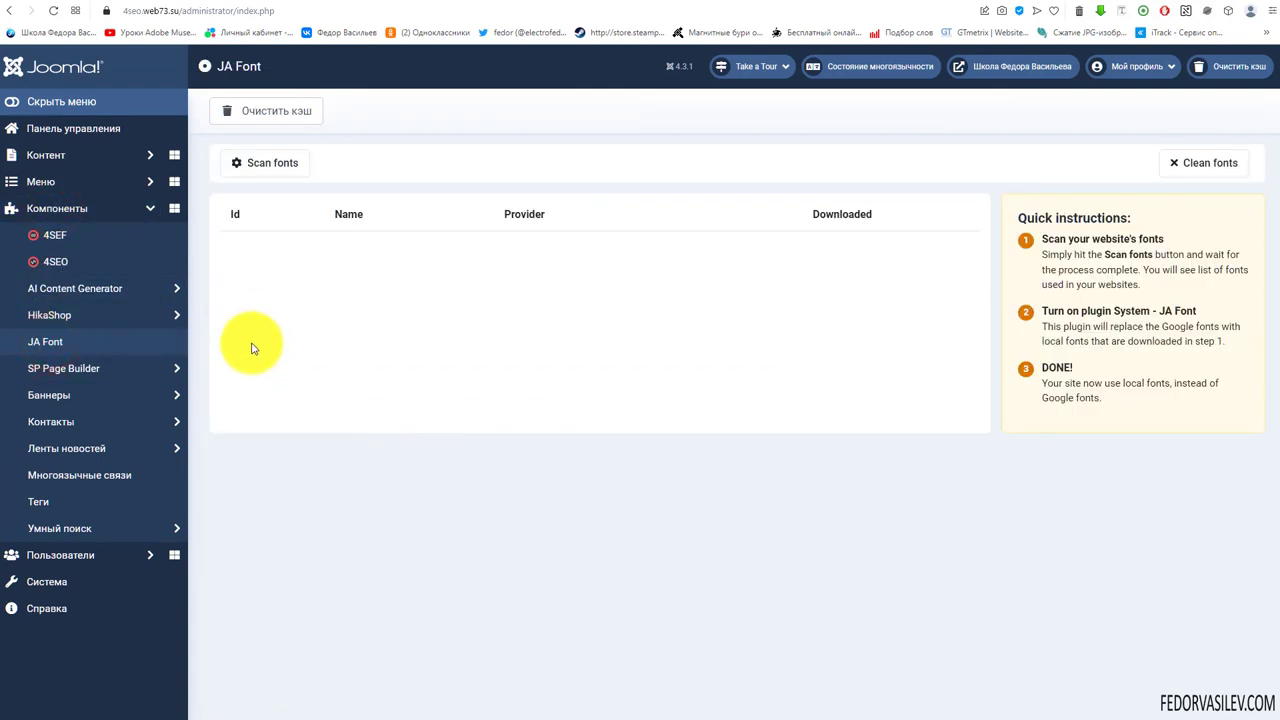
- Review the JA Font component's font scanning and cleaning functions and read its quick instructions
{"action": "left_click", "coordinate": [247, 166]}
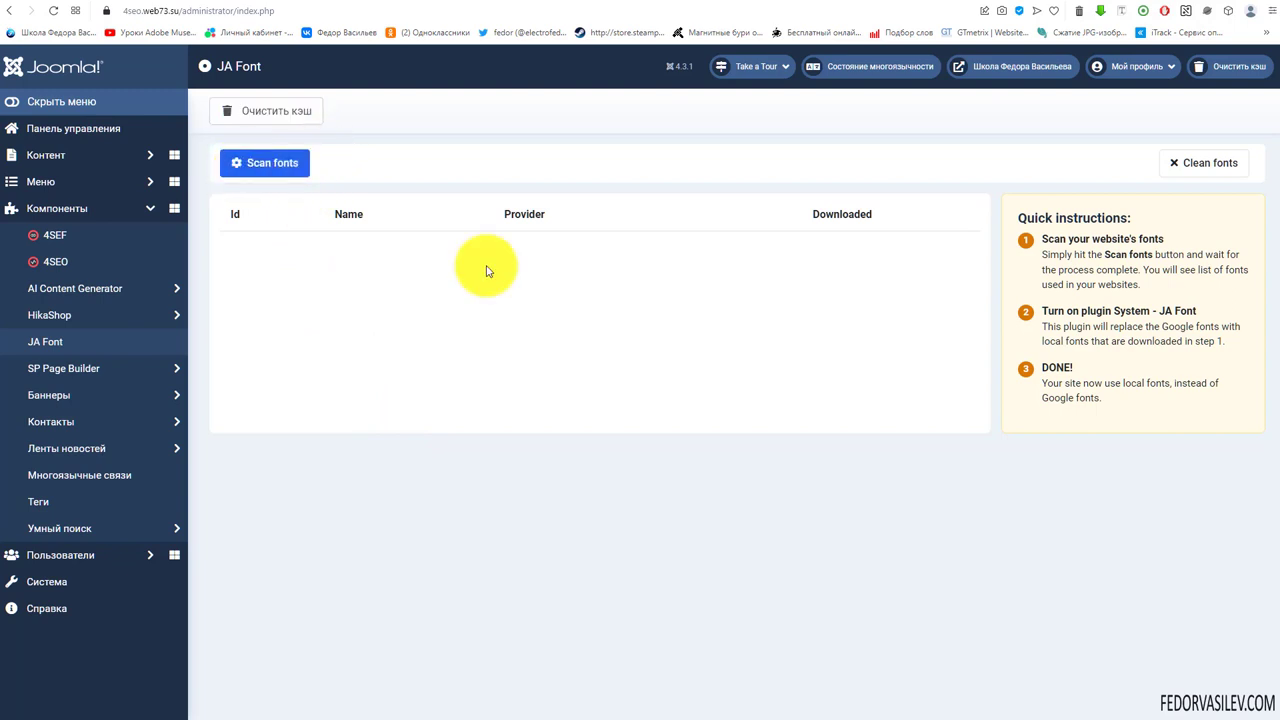
{"action": "left_click", "coordinate": [1205, 170]}
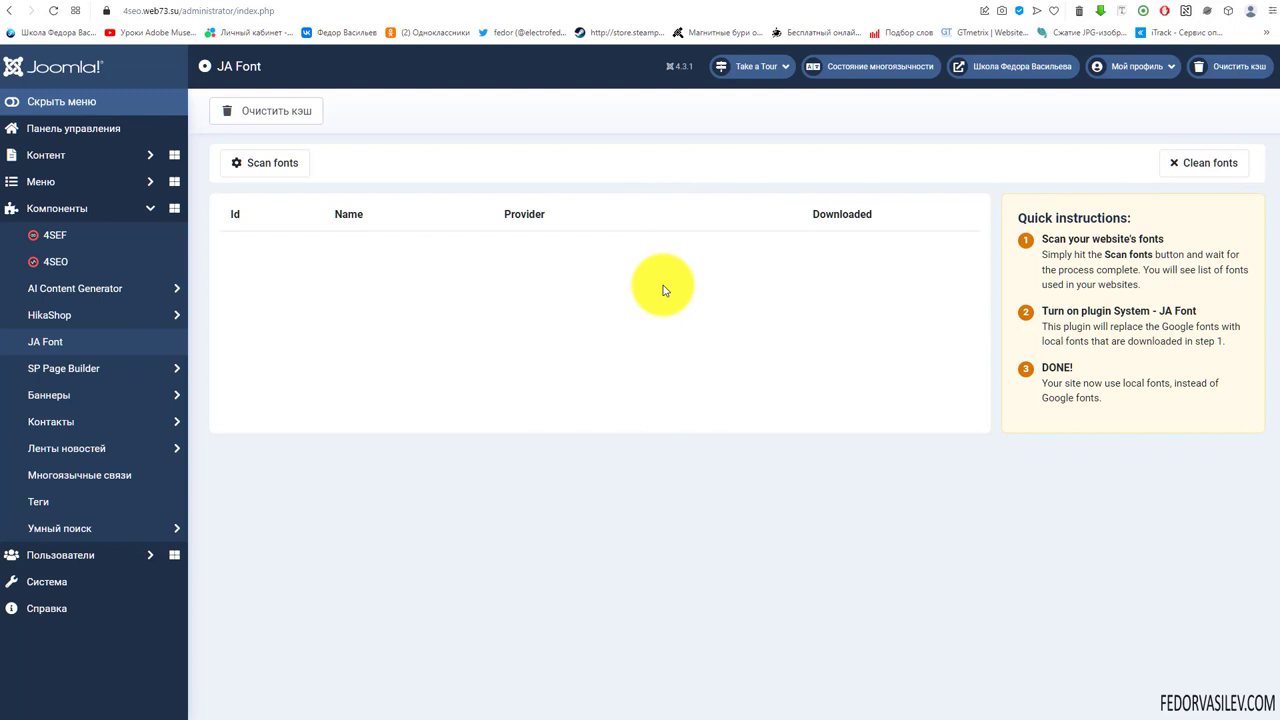
{"action": "left_click_drag", "start_coordinate": [1049, 239], "coordinate": [1082, 385]}
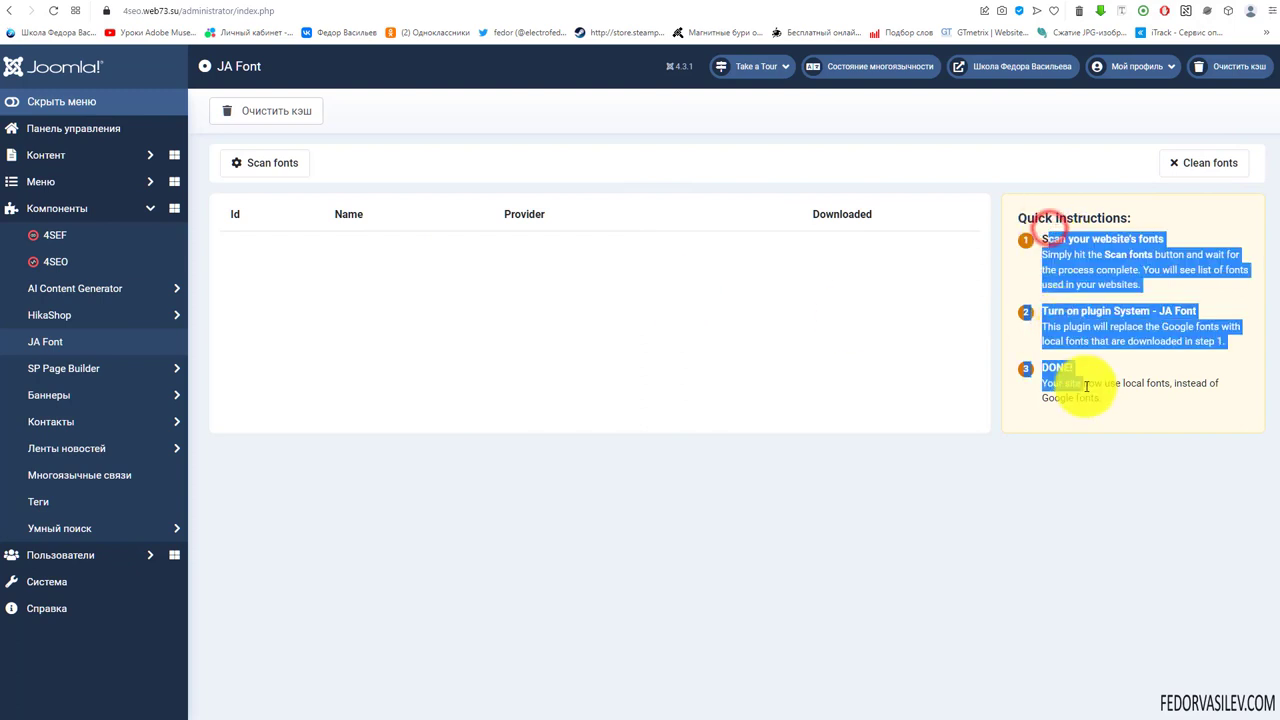
- Scan the website's fonts with JA Font so its Google fonts are downloaded locally, and reload the component page when the scan finishes
{"action": "left_click", "coordinate": [955, 465]}
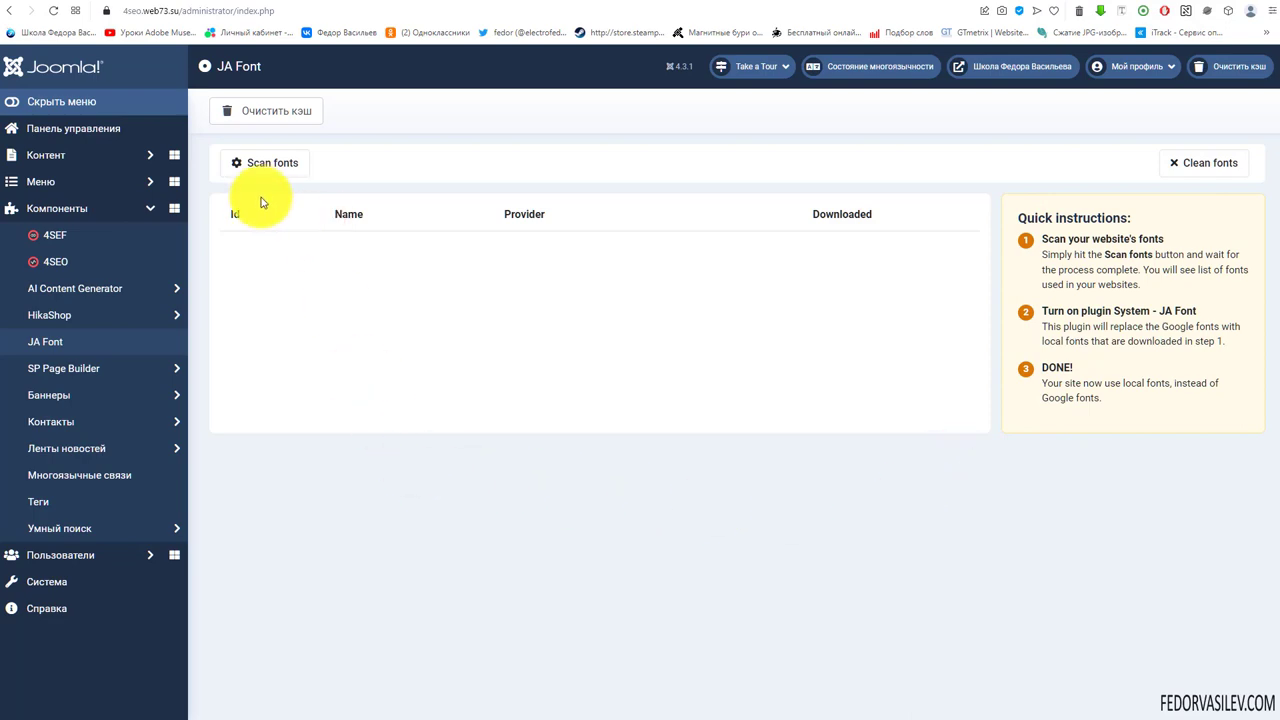
{"action": "left_click", "coordinate": [266, 165]}
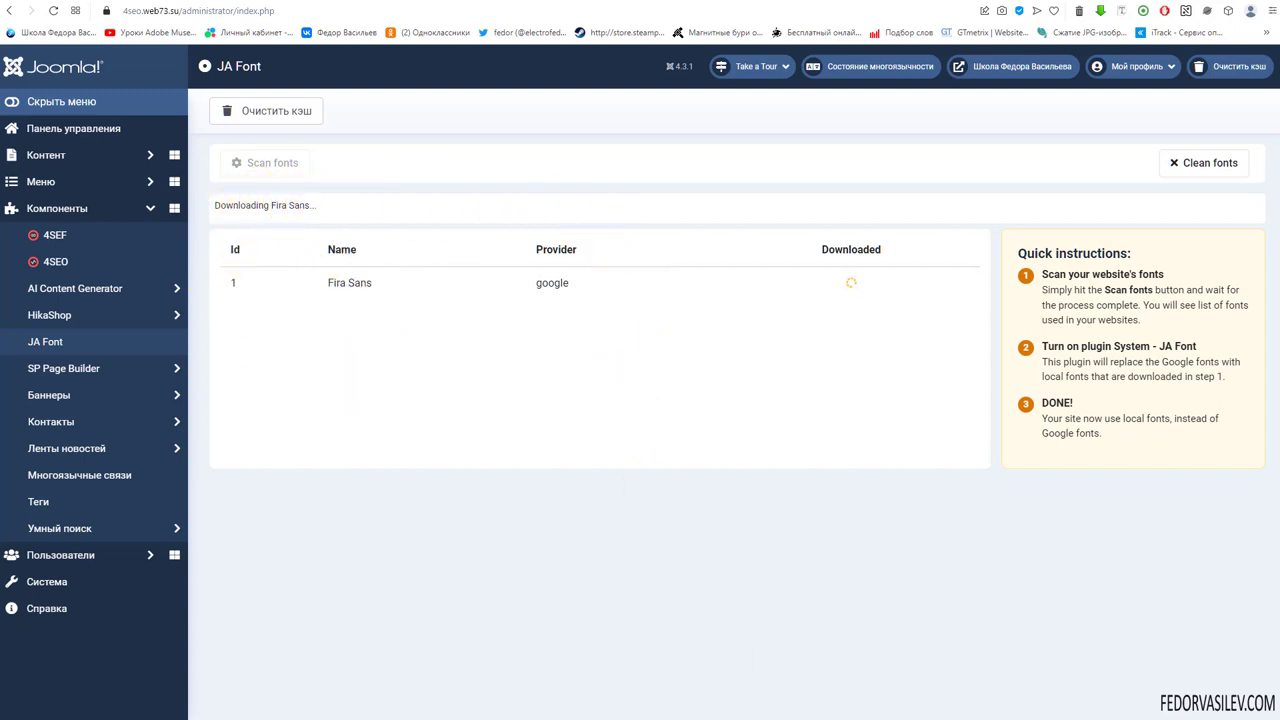
{"action": "left_click_drag", "start_coordinate": [445, 208], "coordinate": [228, 206]}
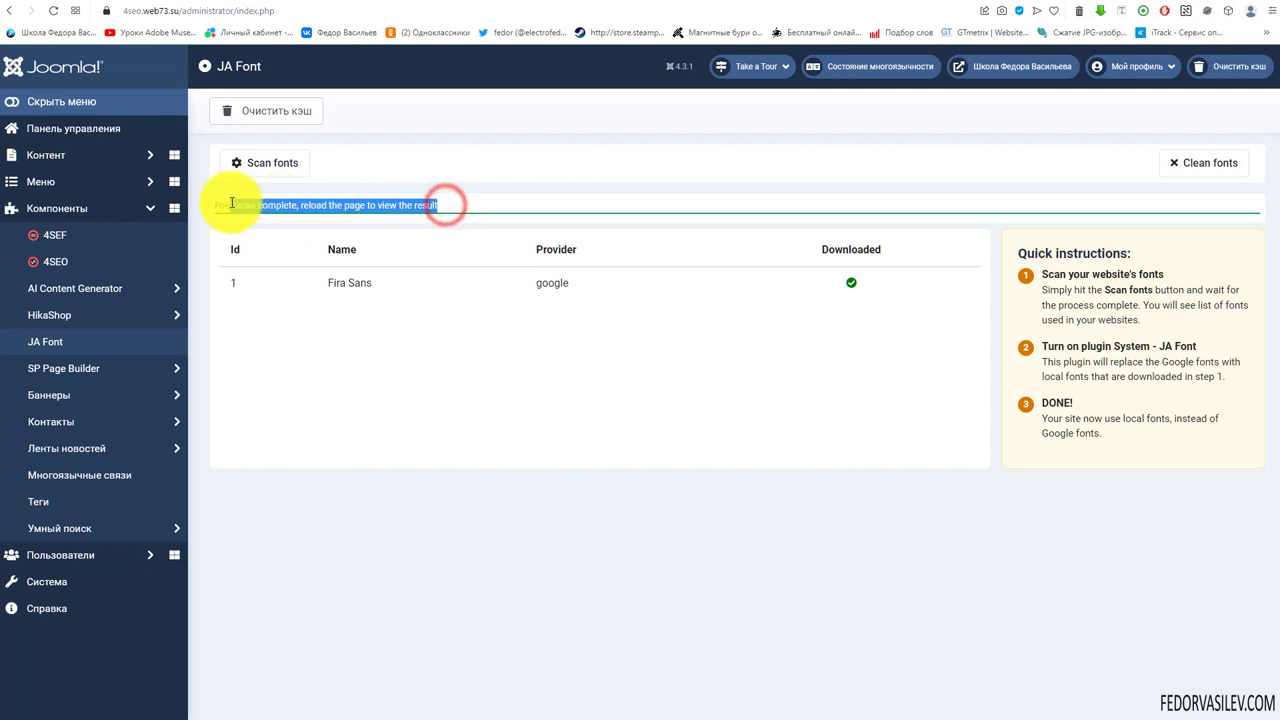
{"action": "left_click", "coordinate": [314, 354]}
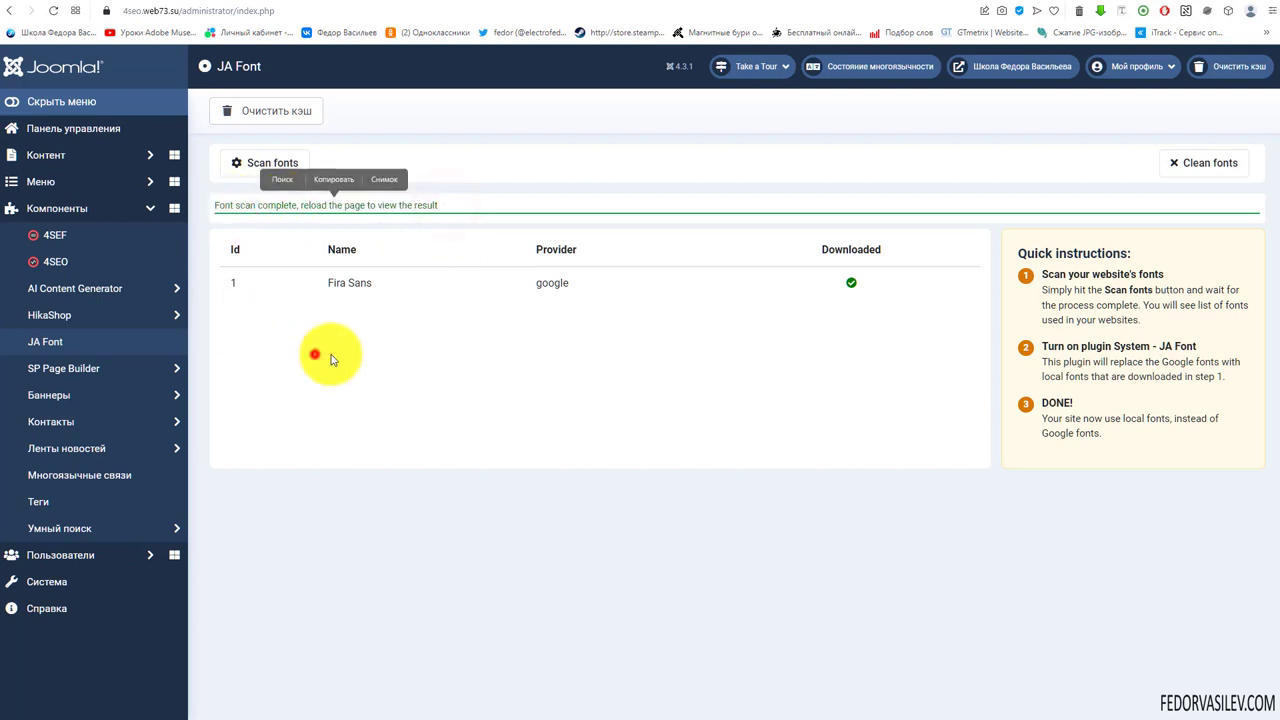
{"action": "left_click", "coordinate": [46, 12]}
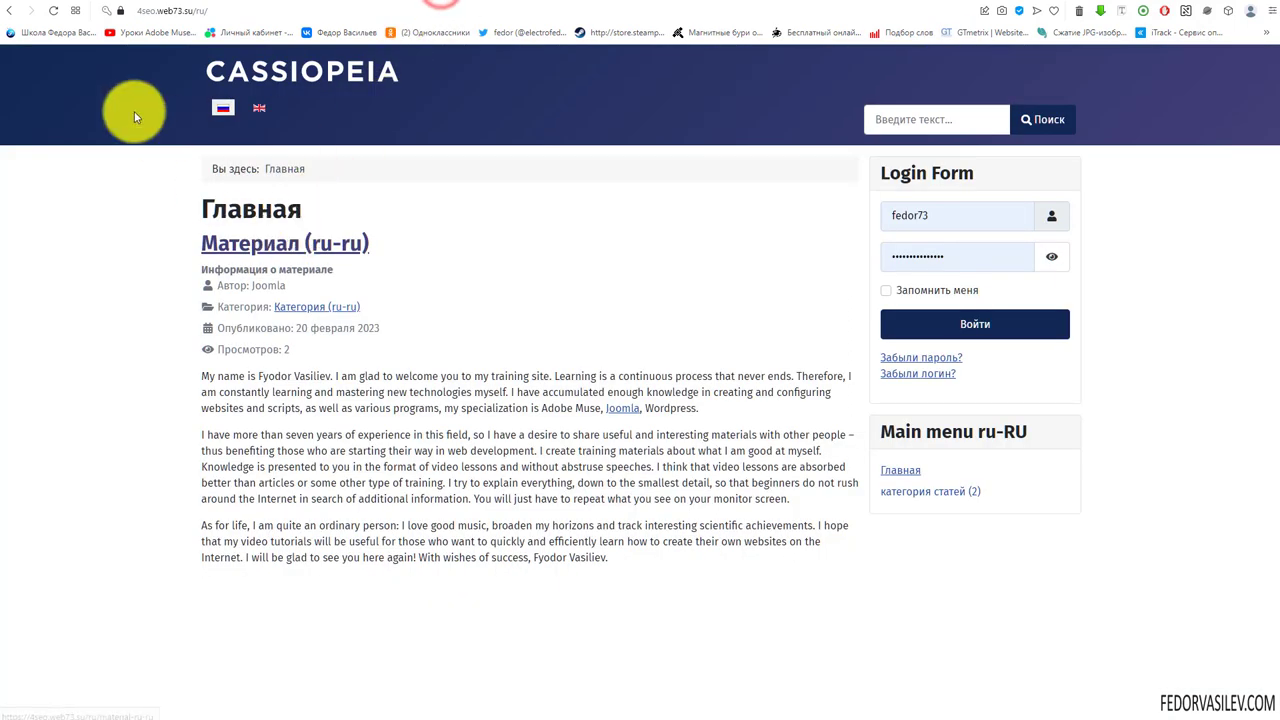
- Reload the site's front page and inspect the font family of the article information heading with Font Finder, closing the inspector when done
{"action": "left_click", "coordinate": [55, 12]}
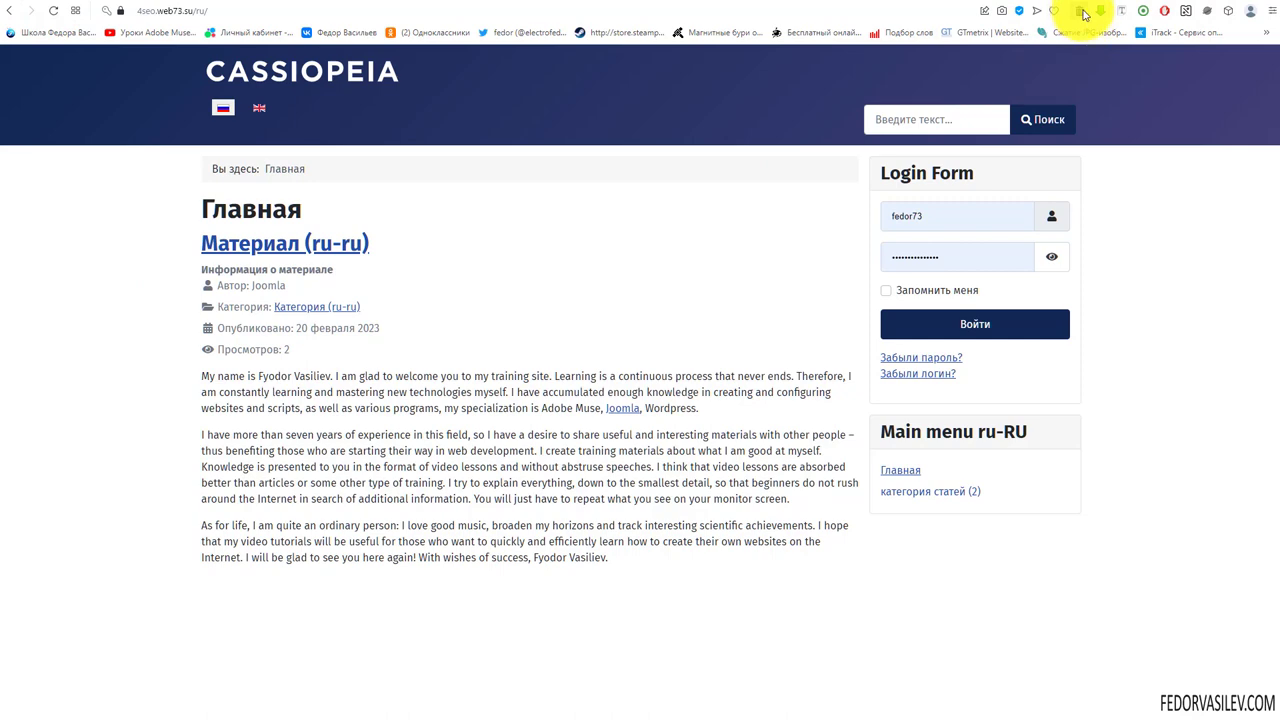
{"action": "left_click", "coordinate": [1123, 13]}
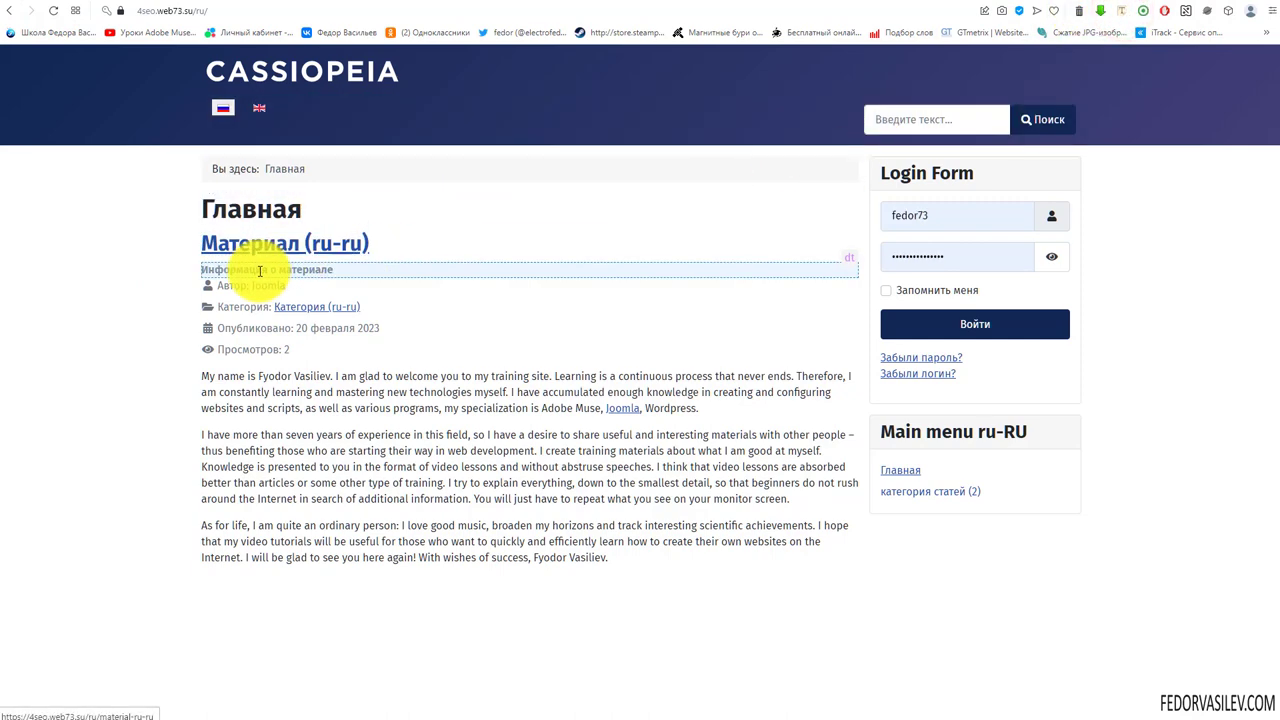
{"action": "left_click", "coordinate": [260, 270]}
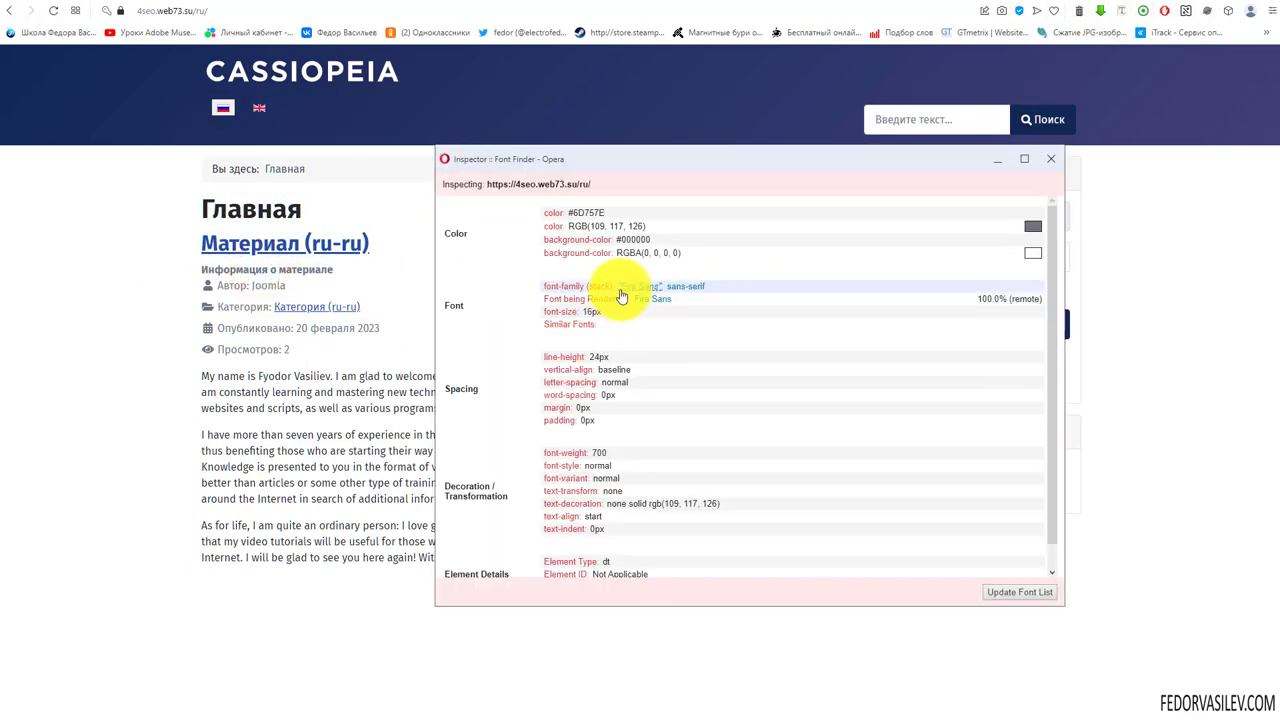
{"action": "left_click", "coordinate": [617, 284]}
{"action": "left_click_drag", "start_coordinate": [660, 289], "coordinate": [664, 287]}
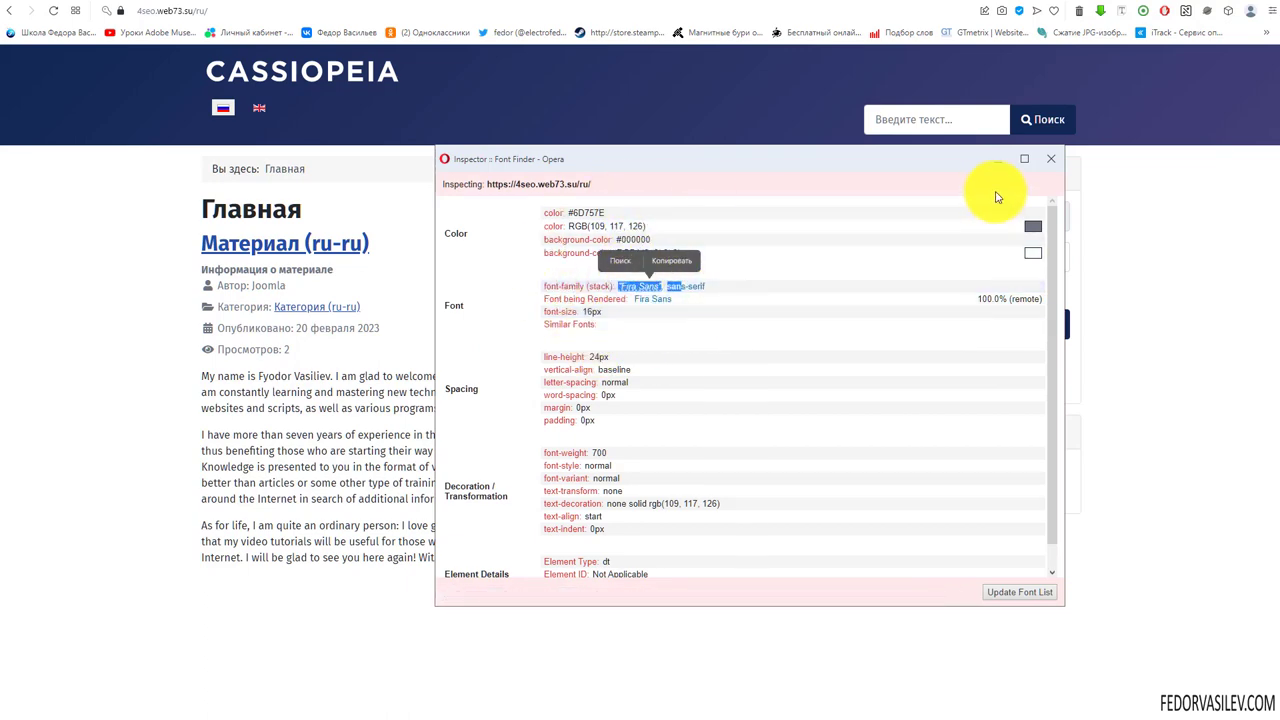
{"action": "left_click", "coordinate": [1045, 161]}
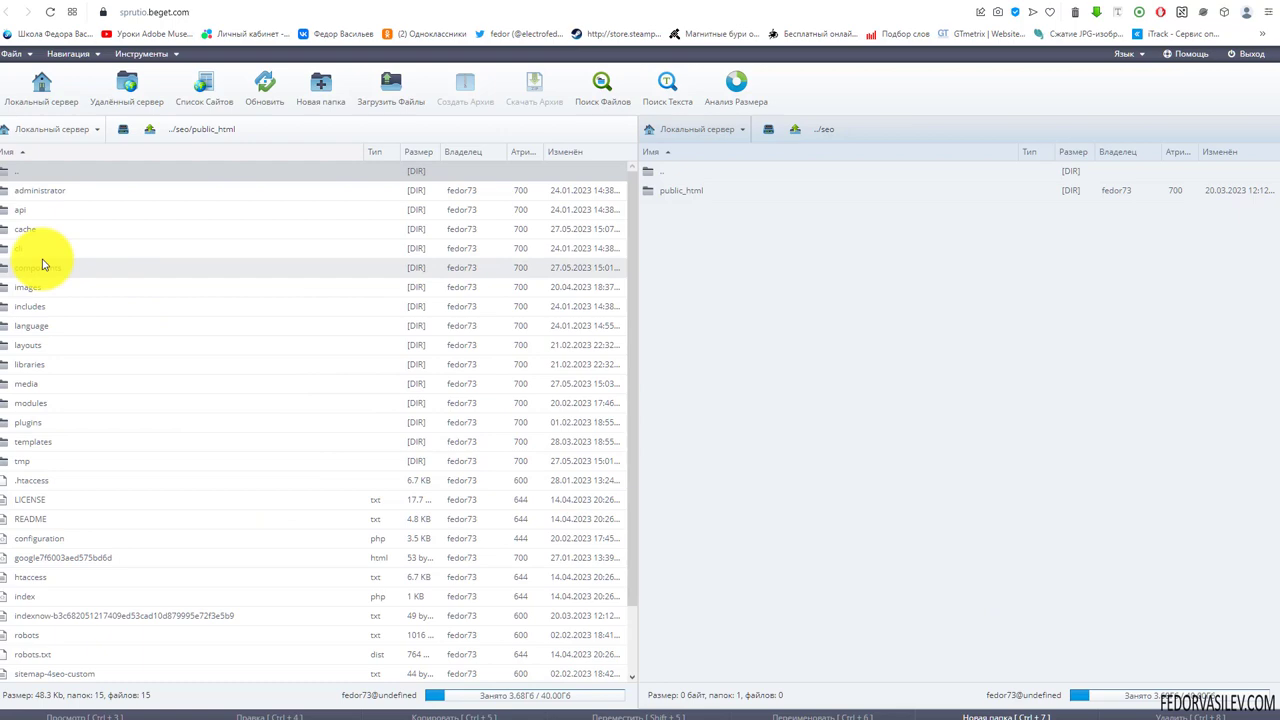
- In the Beget file manager, open public_html/media/com_jafont/fonts/google and look over the fira-sans, noto-sans and roboto folders
{"action": "double_click", "coordinate": [10, 391]}
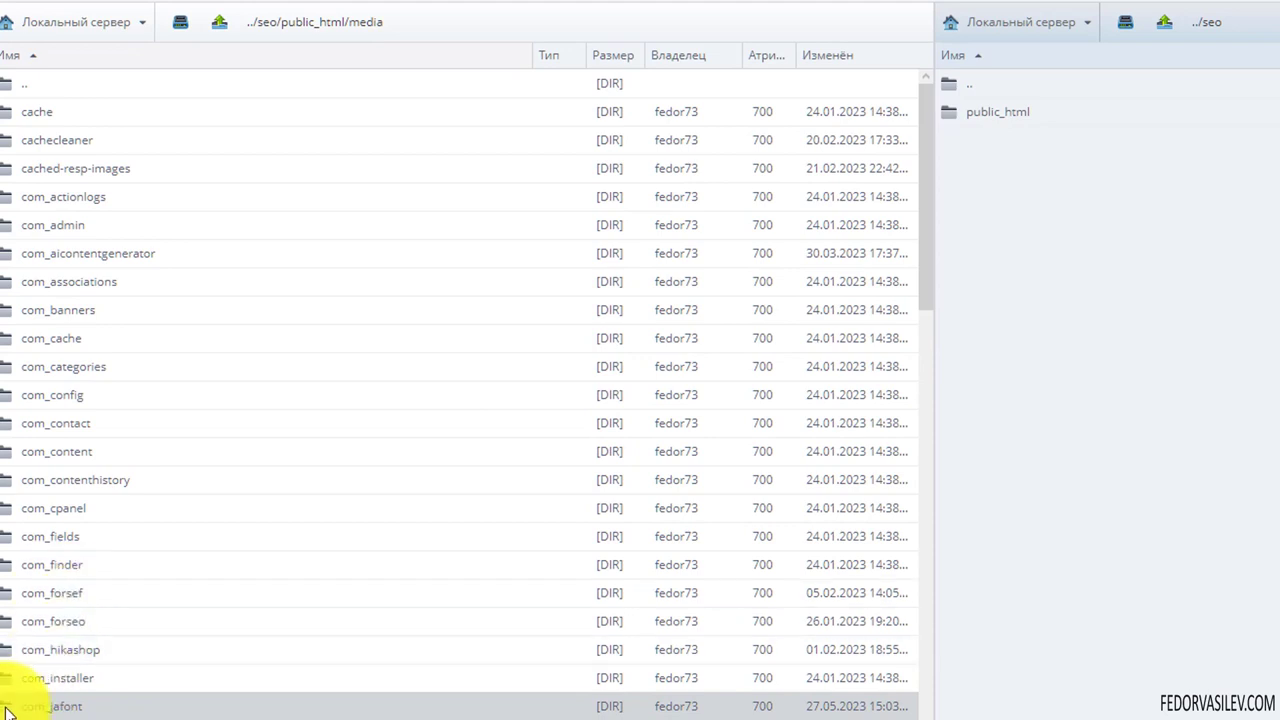
{"action": "double_click", "coordinate": [8, 708]}
{"action": "double_click", "coordinate": [31, 117]}
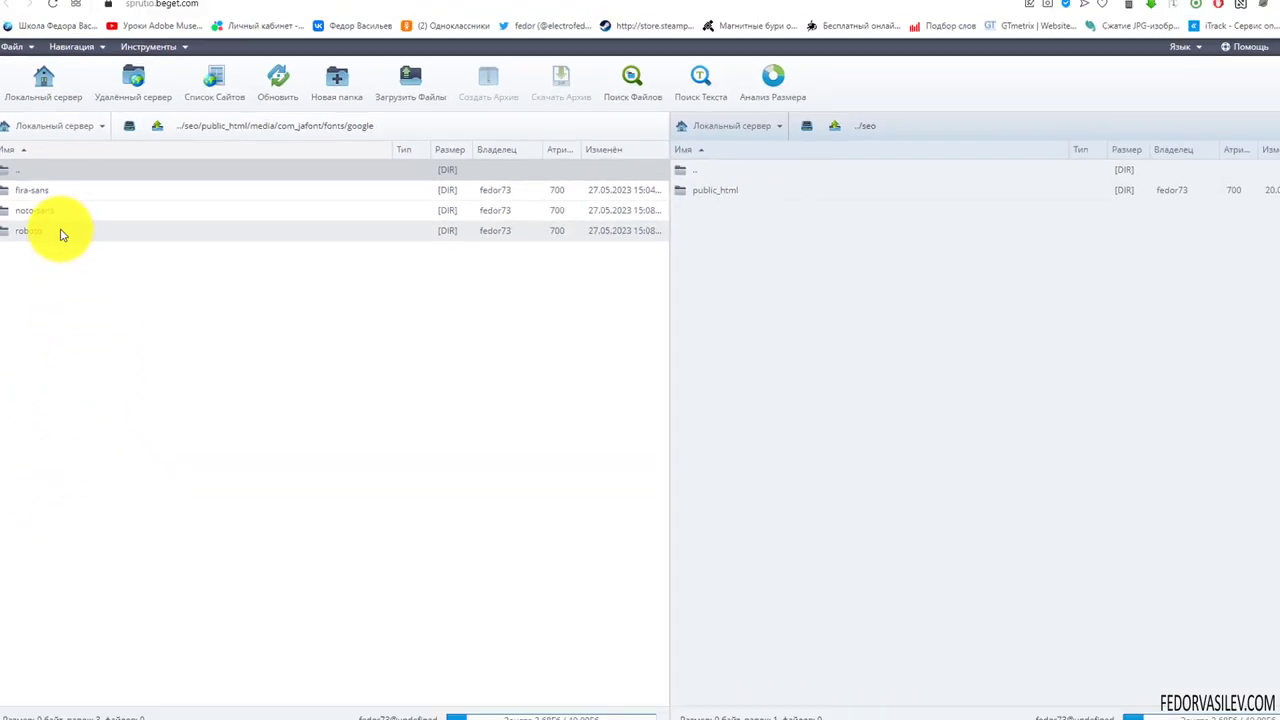
{"action": "left_click", "coordinate": [33, 230]}
{"action": "left_click", "coordinate": [42, 210]}
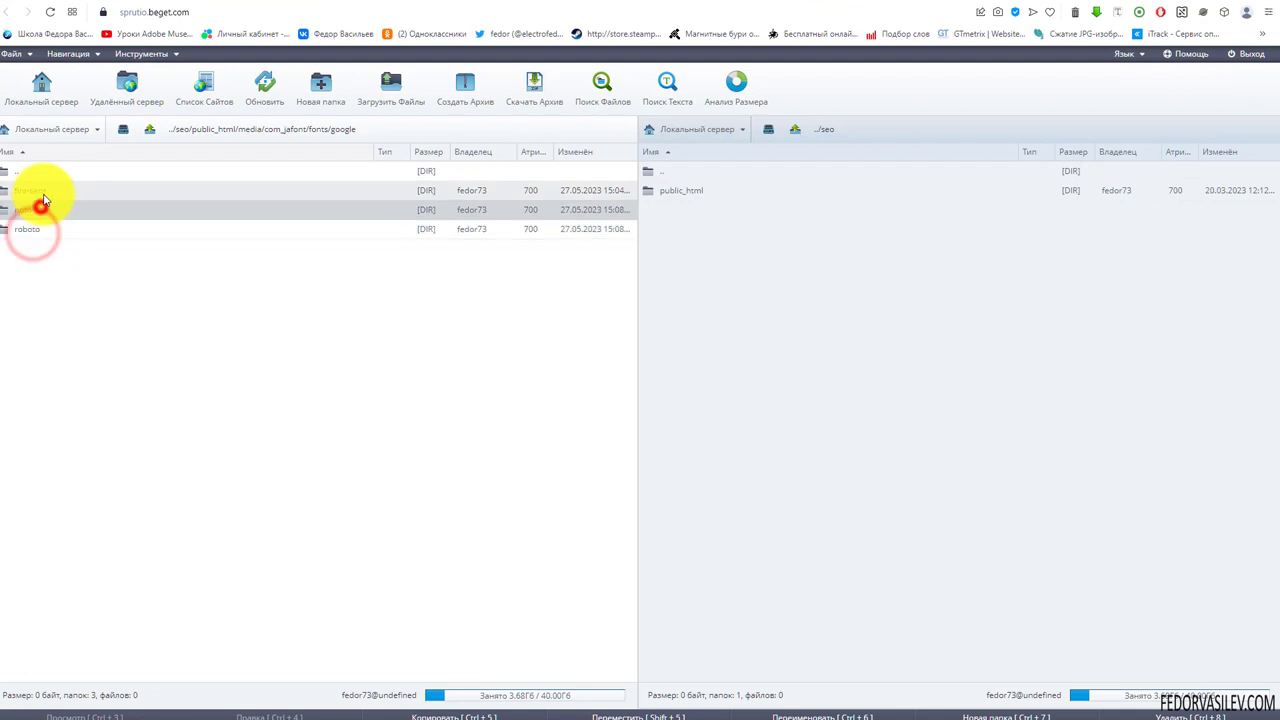
{"action": "left_click", "coordinate": [40, 193]}
{"action": "left_click", "coordinate": [26, 236], "text": "shift"}
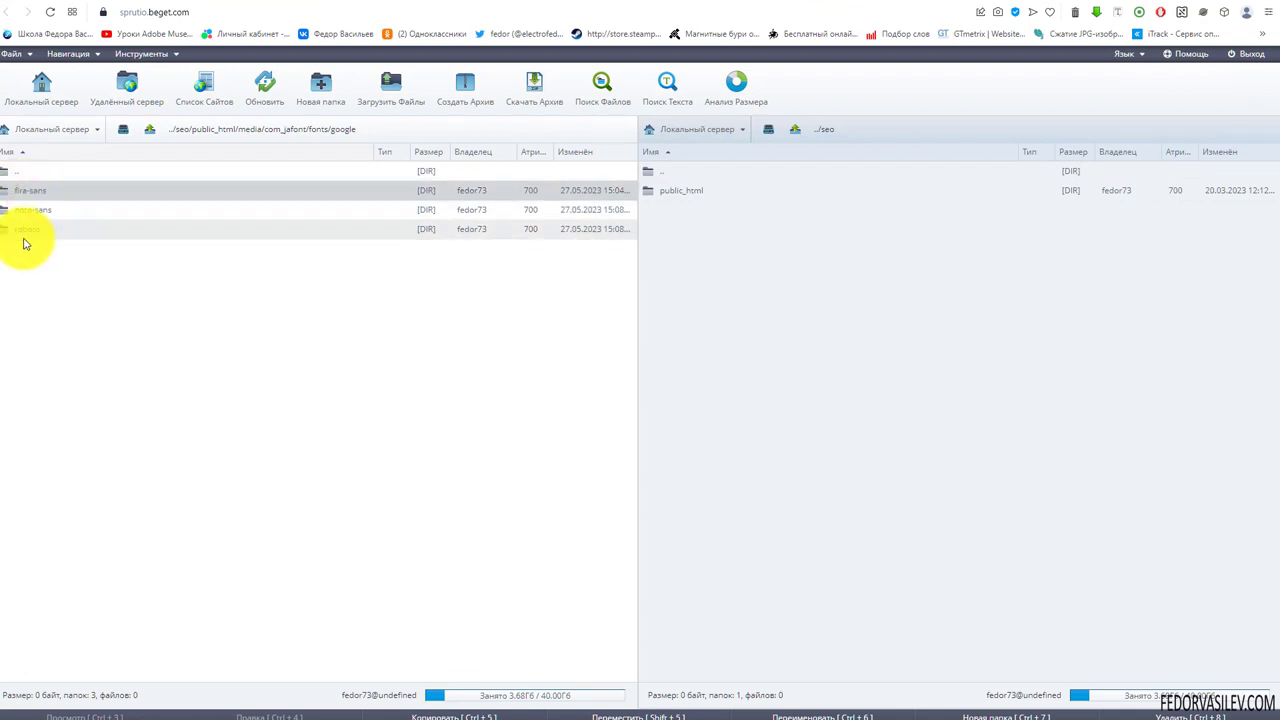
- Browse the downloaded font files inside the fira-sans folder and return to the parent google folder
{"action": "left_click", "coordinate": [18, 198]}
{"action": "double_click", "coordinate": [18, 196]}
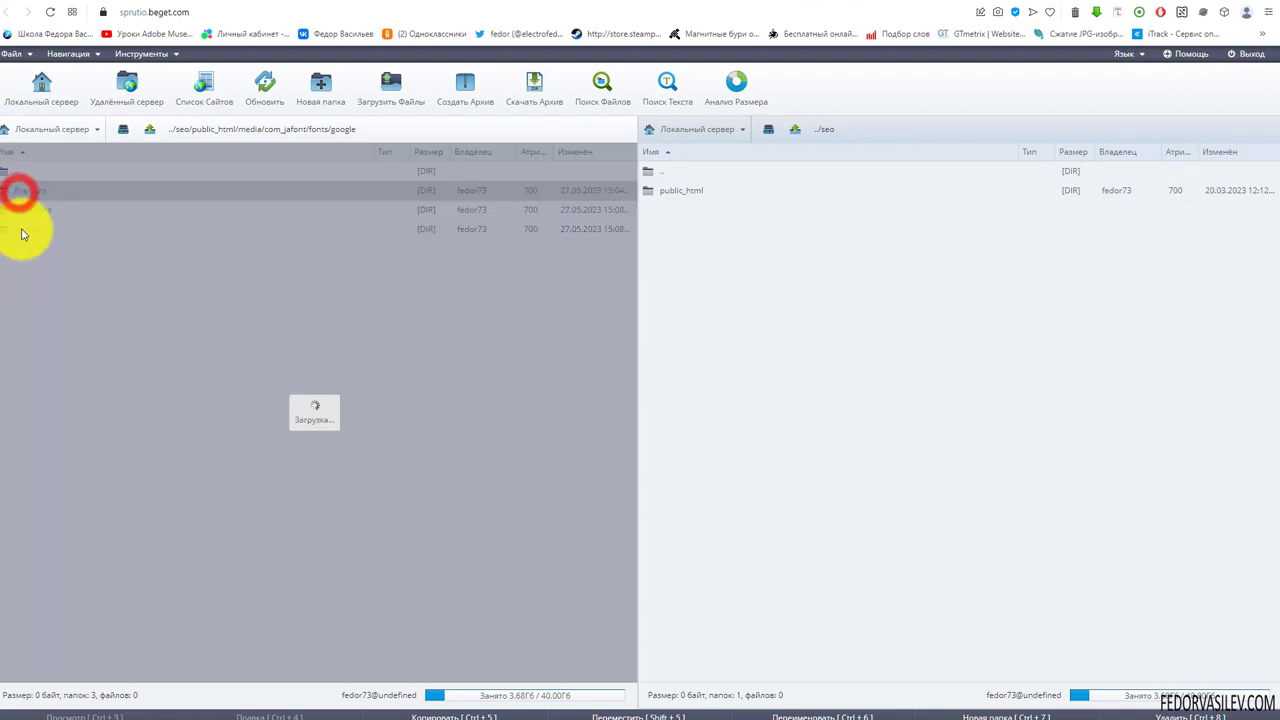
{"action": "scroll", "coordinate": [30, 230], "scroll_direction": "down", "scroll_amount": 5}
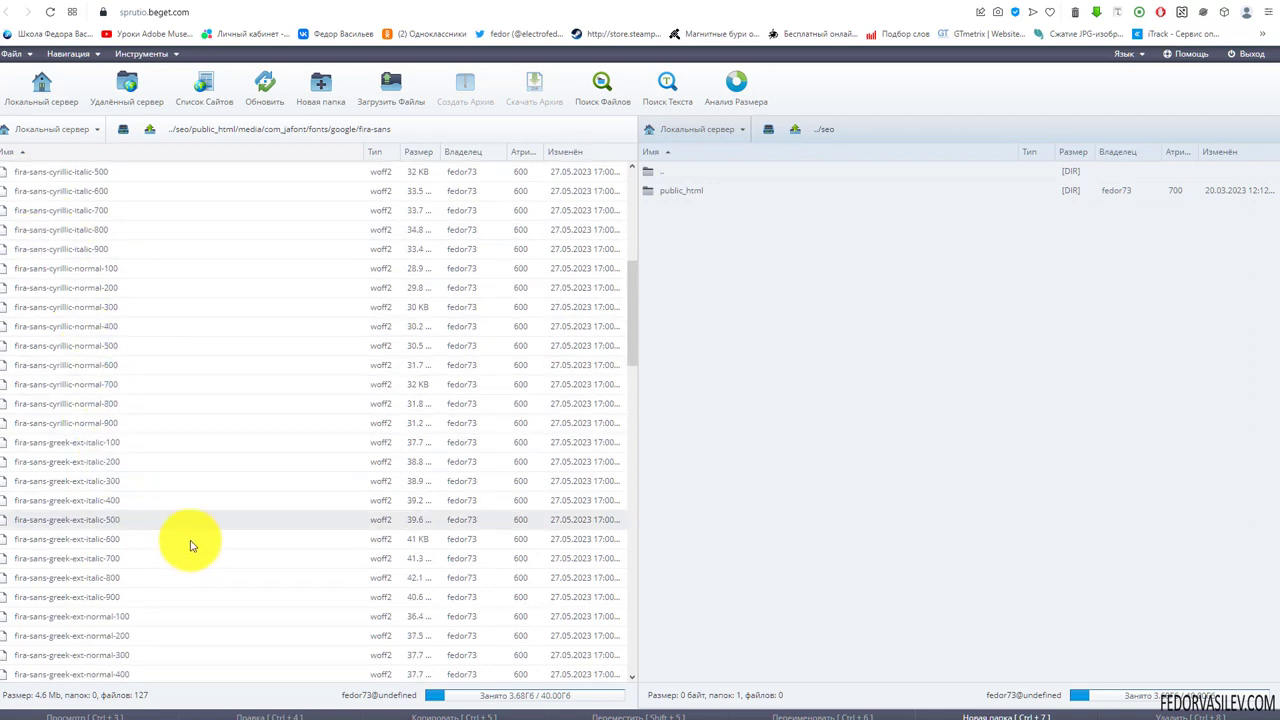
{"action": "scroll", "coordinate": [129, 434], "scroll_direction": "up", "scroll_amount": 5}
{"action": "double_click", "coordinate": [12, 175]}
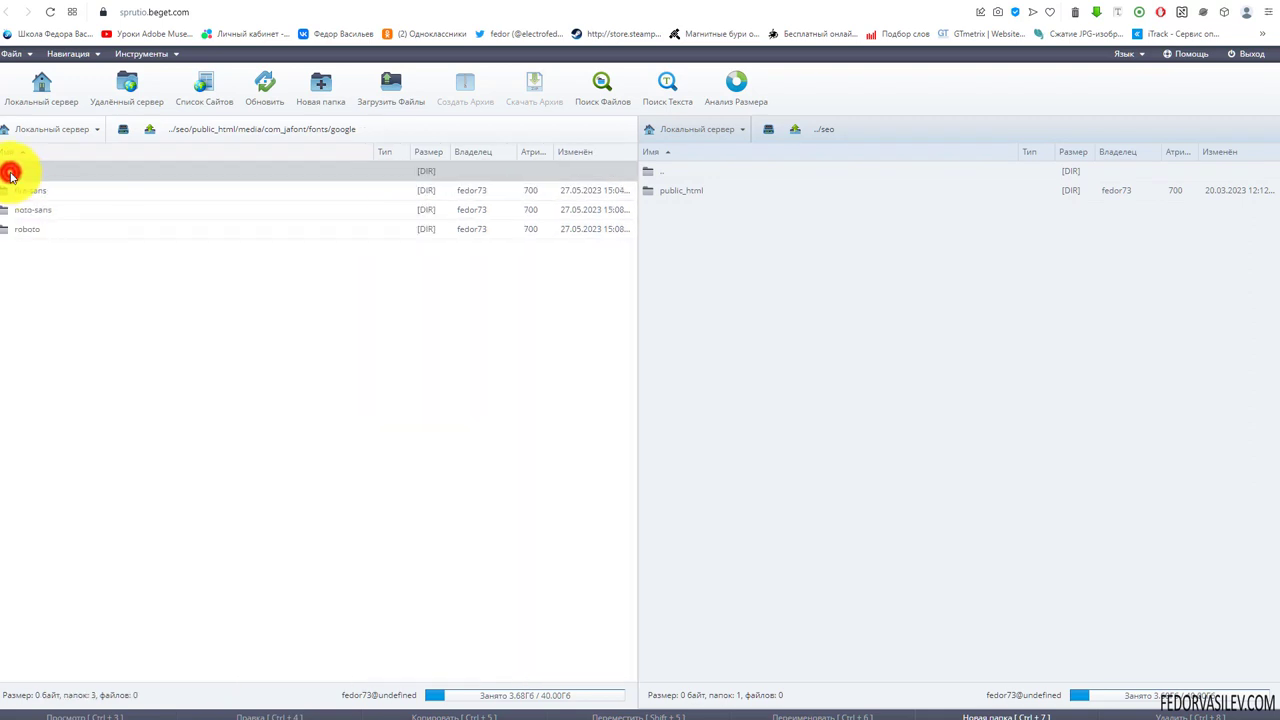
{"action": "left_click", "coordinate": [22, 195]}
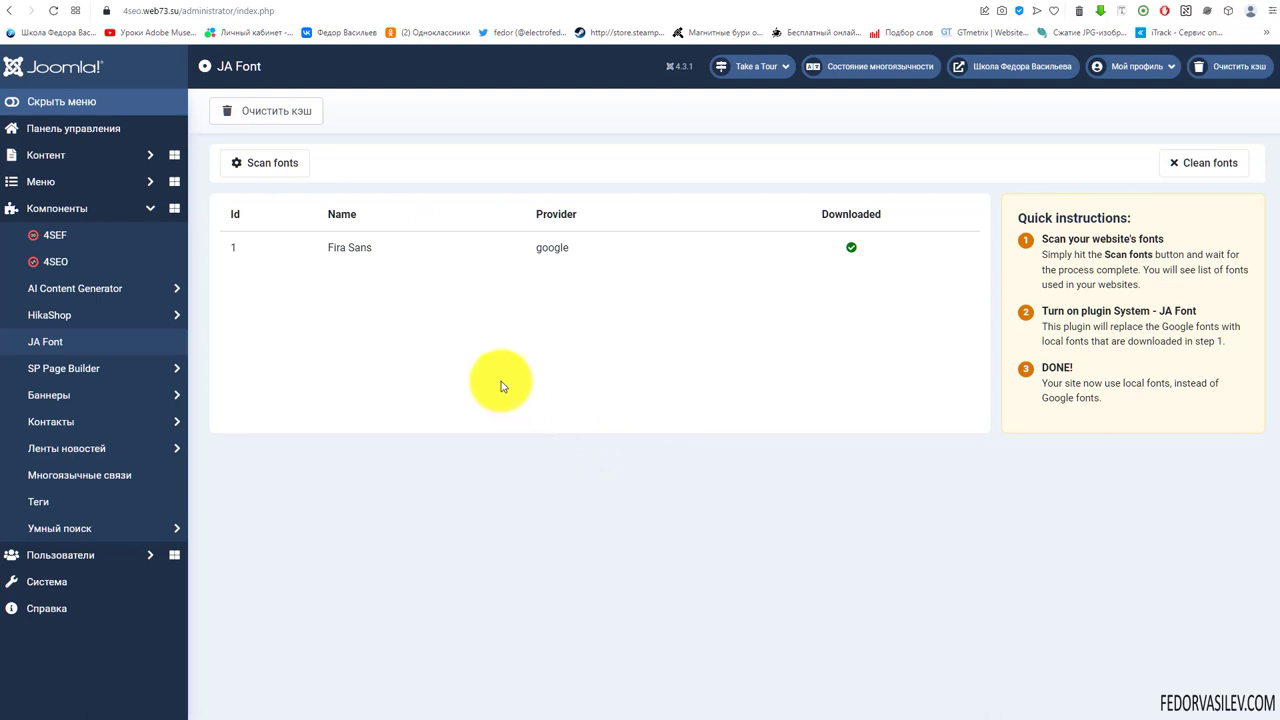
- Clean all downloaded fonts in the Joomla JA Font component, accepting the confirmation and completion dialogs
{"action": "left_click", "coordinate": [1179, 166]}
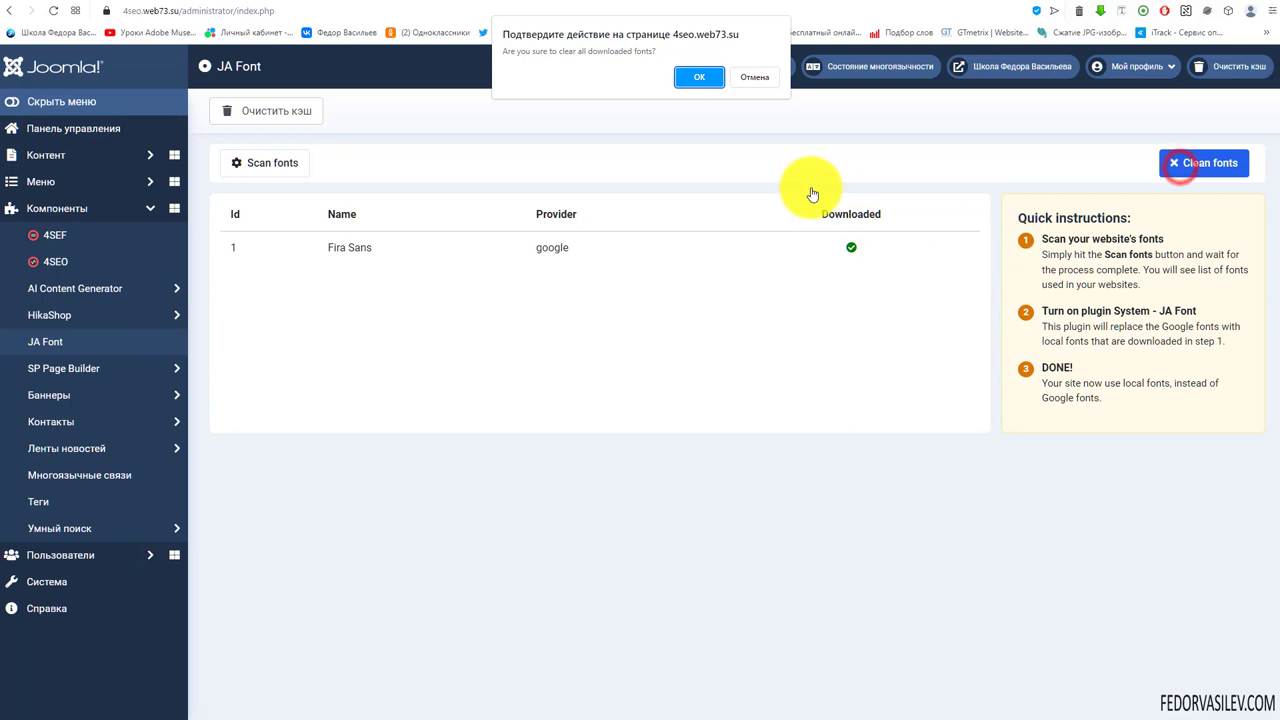
{"action": "left_click", "coordinate": [697, 78]}
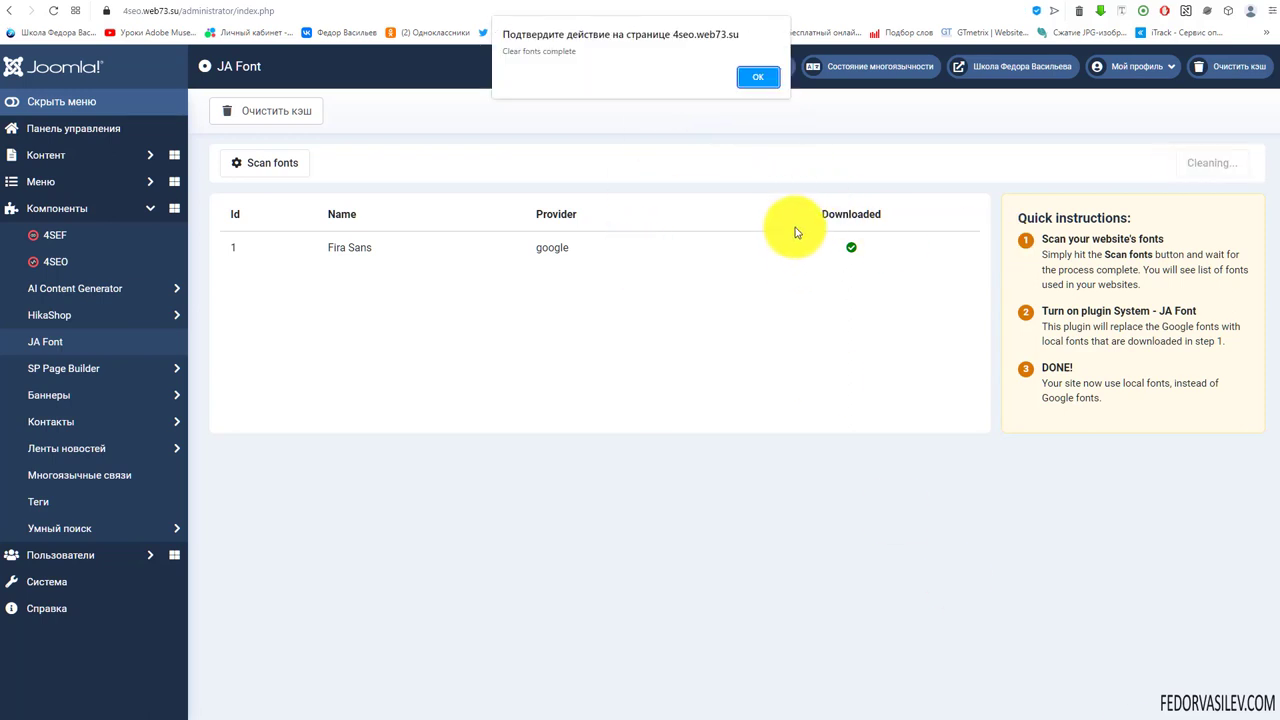
{"action": "left_click", "coordinate": [762, 75]}
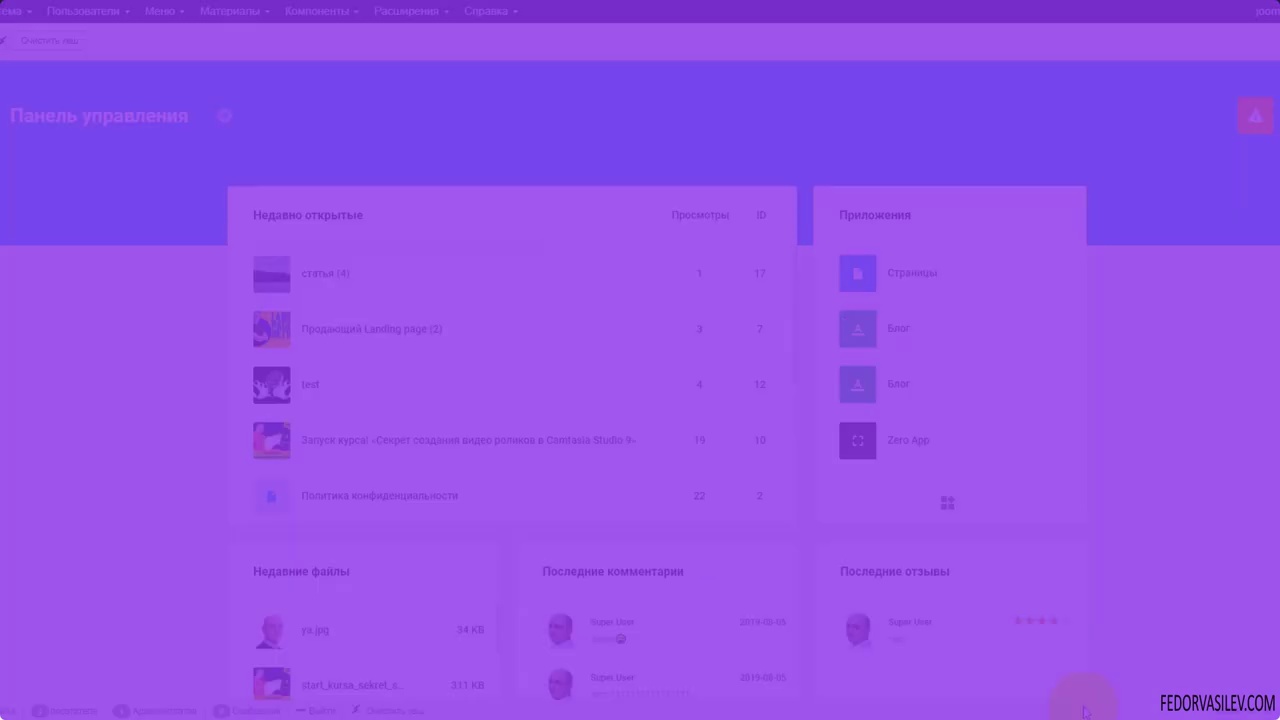
{"action": "left_click", "coordinate": [1266, 122]}
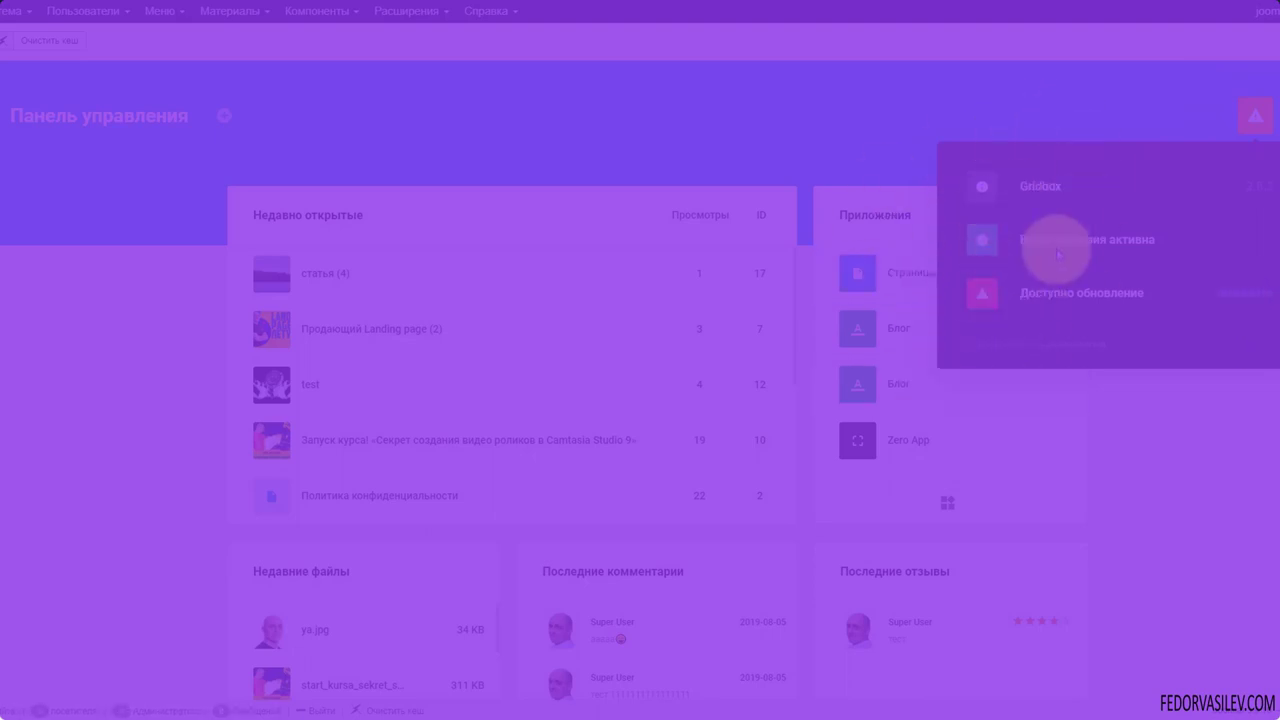
{"action": "left_click", "coordinate": [1120, 240]}
{"action": "left_click", "coordinate": [20, 240]}
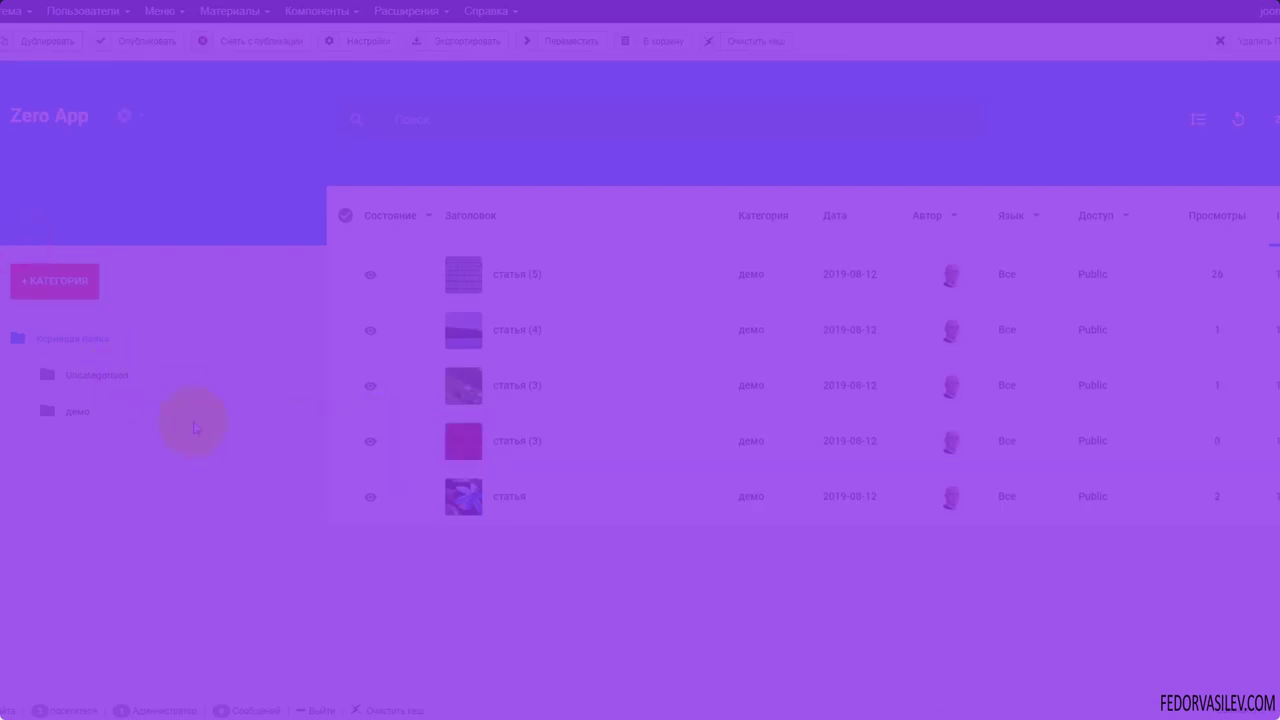
{"action": "left_click", "coordinate": [124, 116]}
{"action": "left_click", "coordinate": [136, 300]}
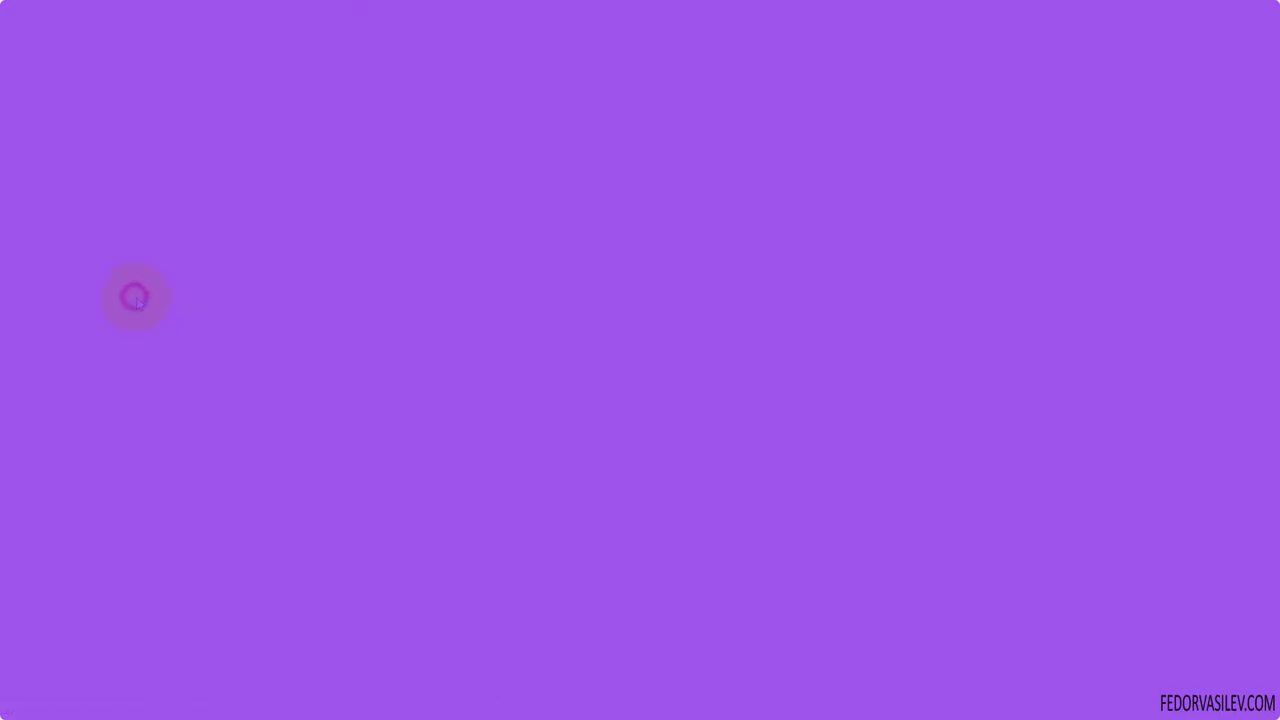